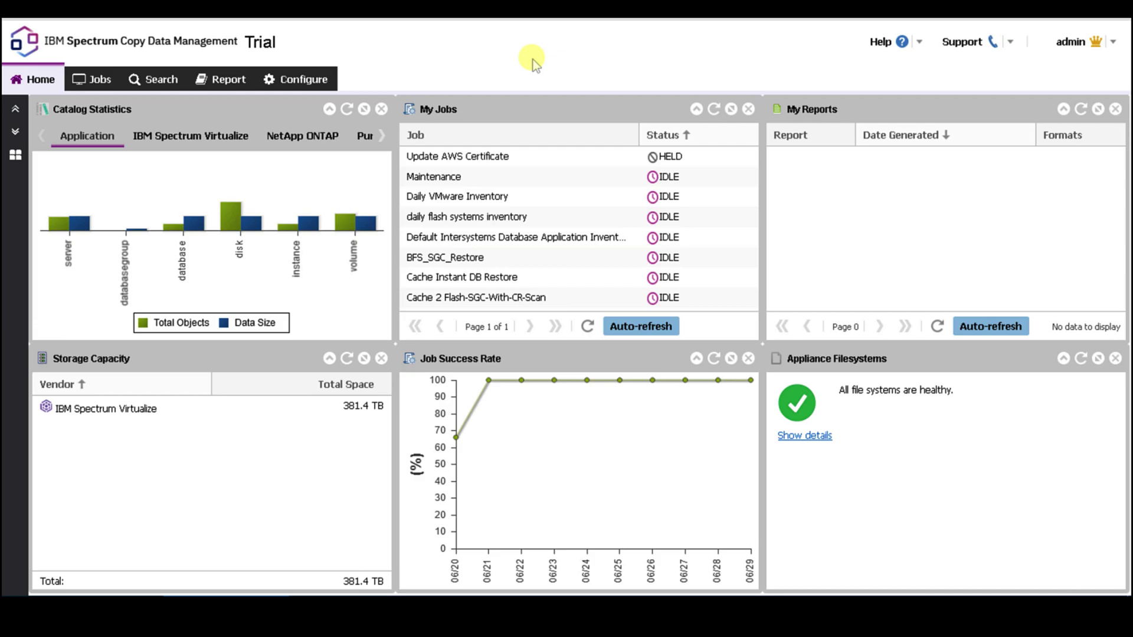
# Step: Open the provider configuration and expand the Application Server, IBM Spectrum Virtualize, Security Scan Server and VMware groups
pyautogui.click(316, 78)
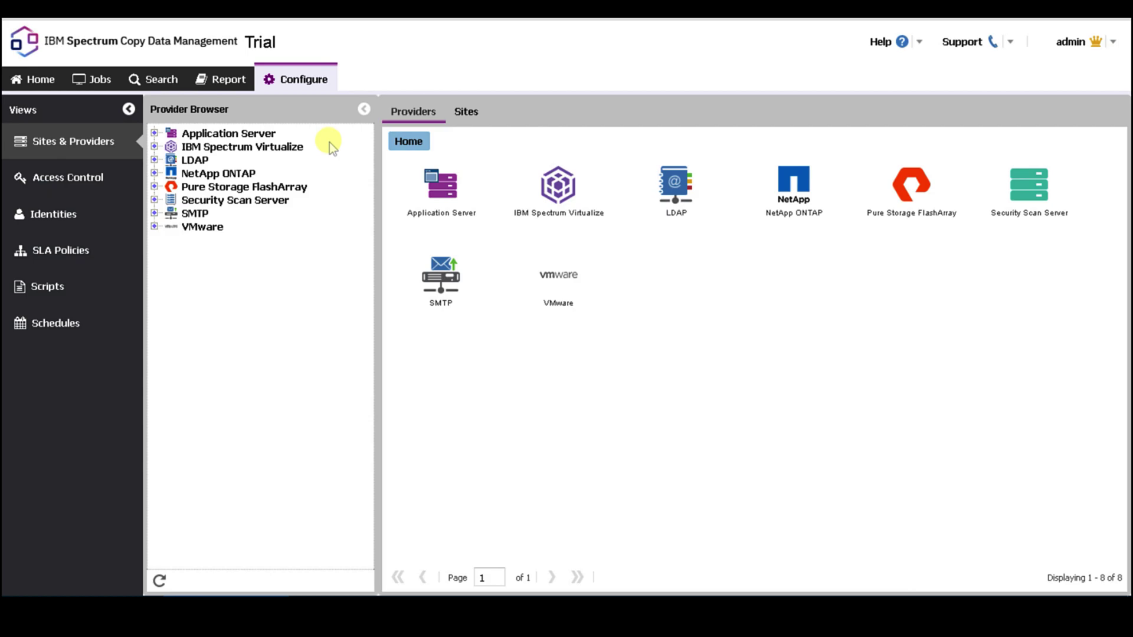
pyautogui.click(154, 133)
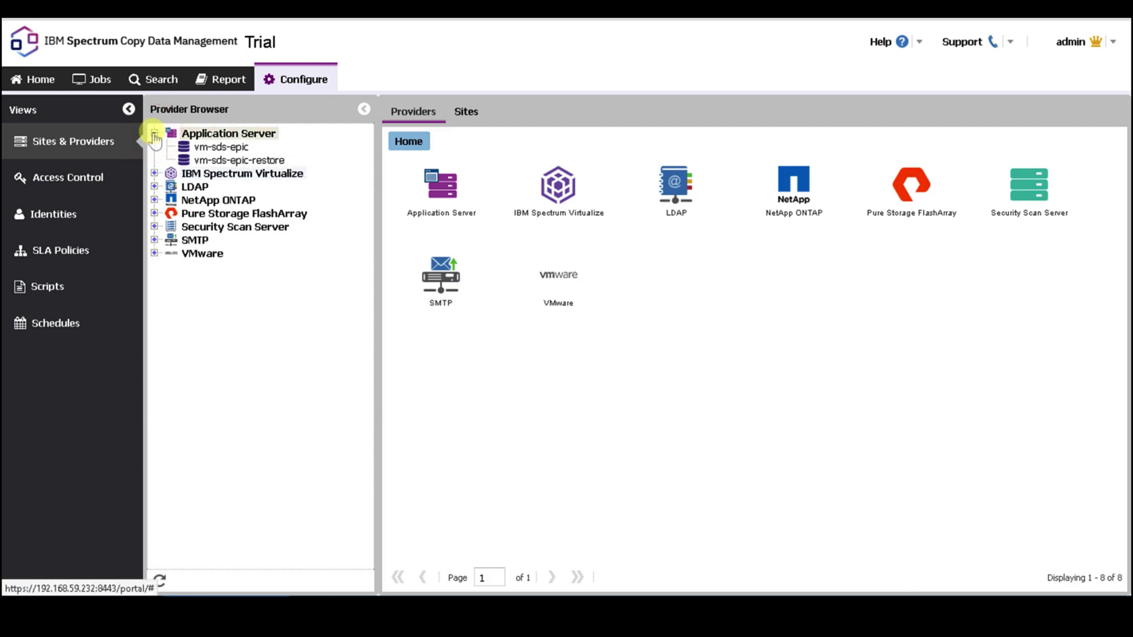
pyautogui.click(154, 172)
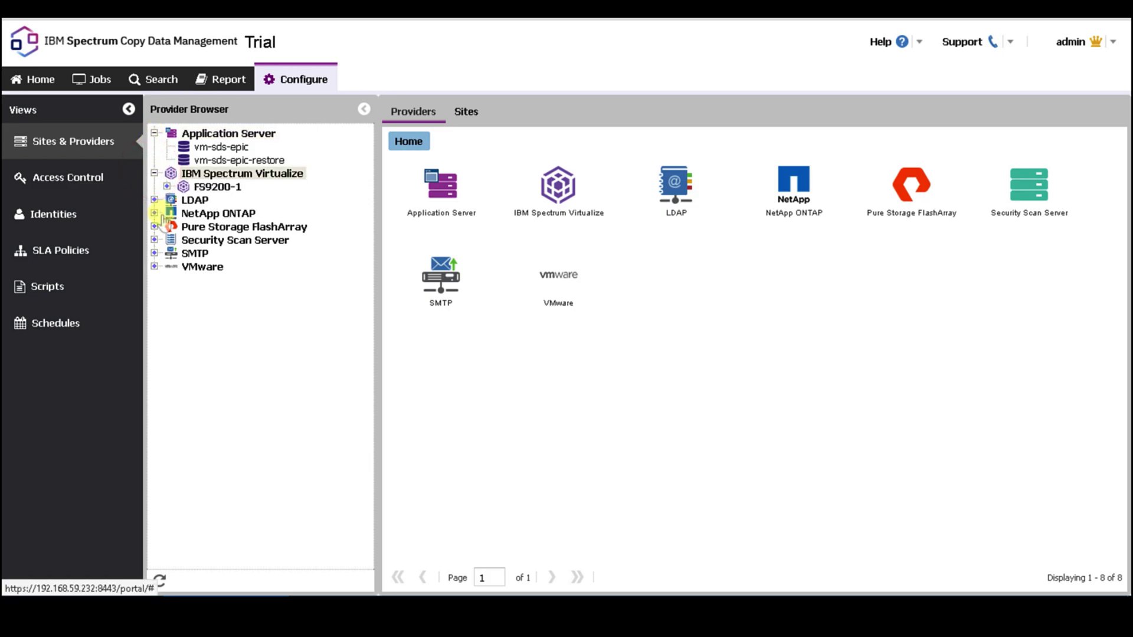
pyautogui.click(154, 240)
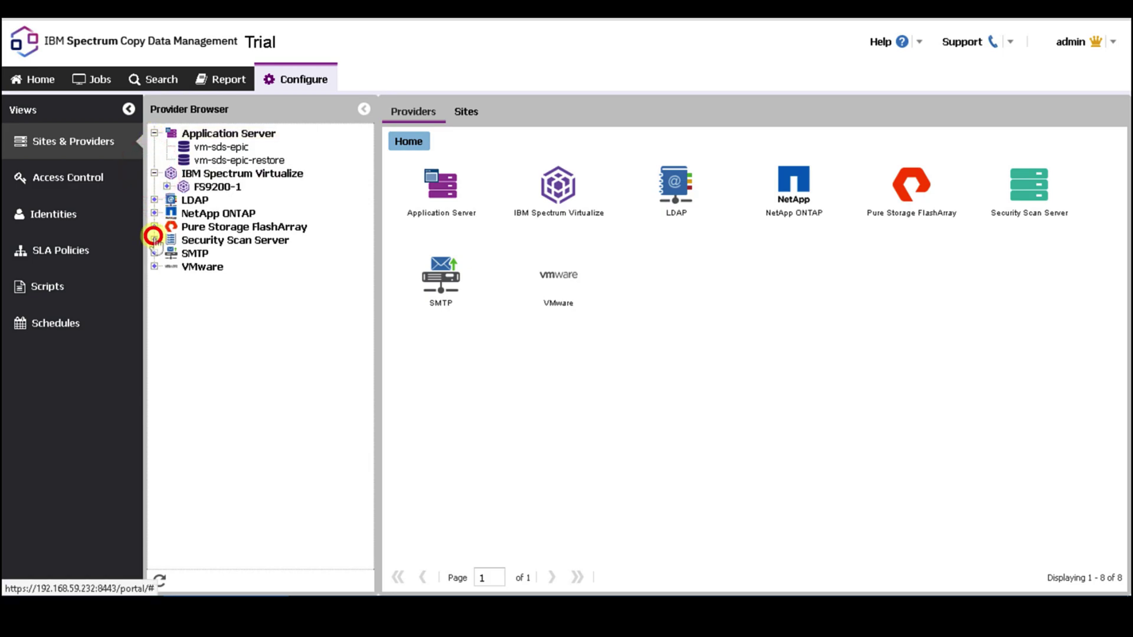
pyautogui.click(155, 278)
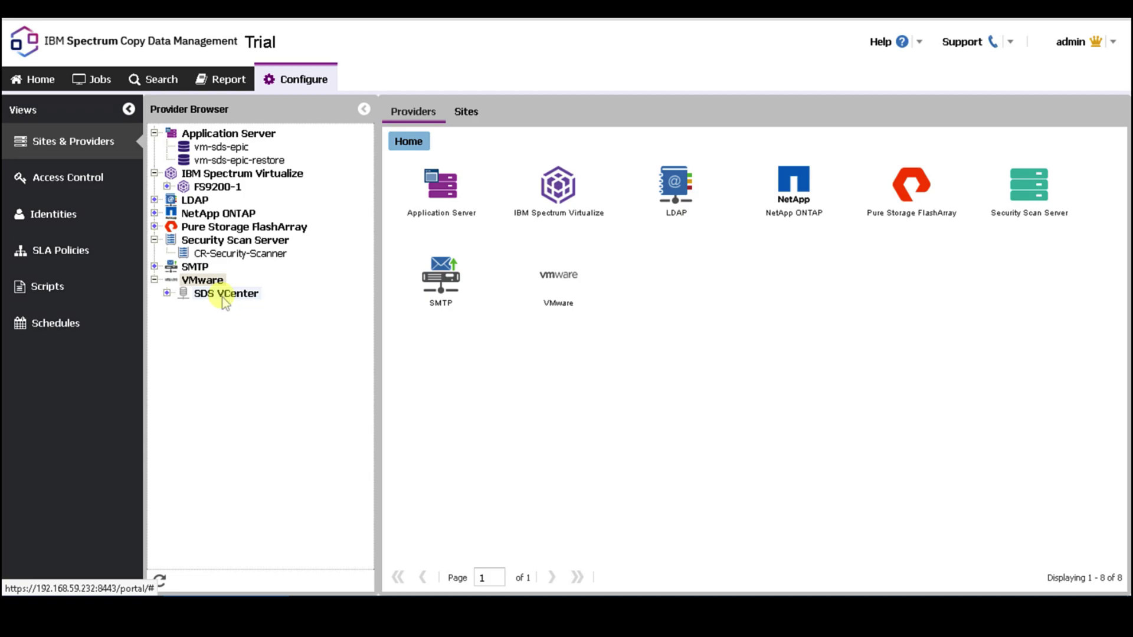
# Step: View the FS9200-1 details and open the registration form for a new IBM Spectrum Virtualize provider
pyautogui.click(278, 174)
pyautogui.click(237, 186)
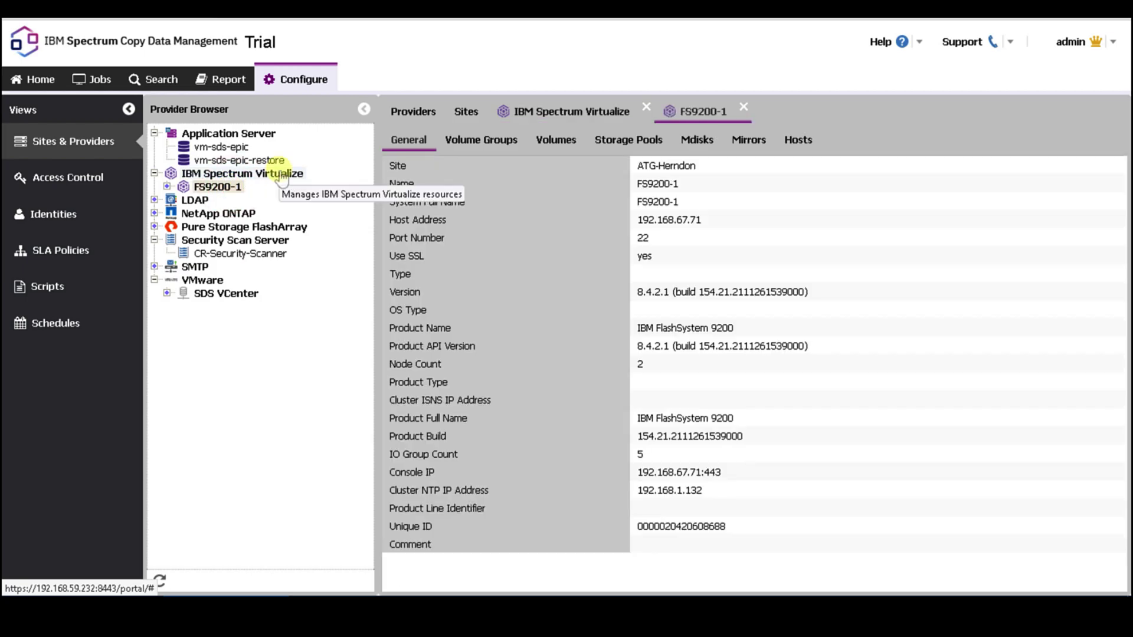
pyautogui.rightClick(281, 175)
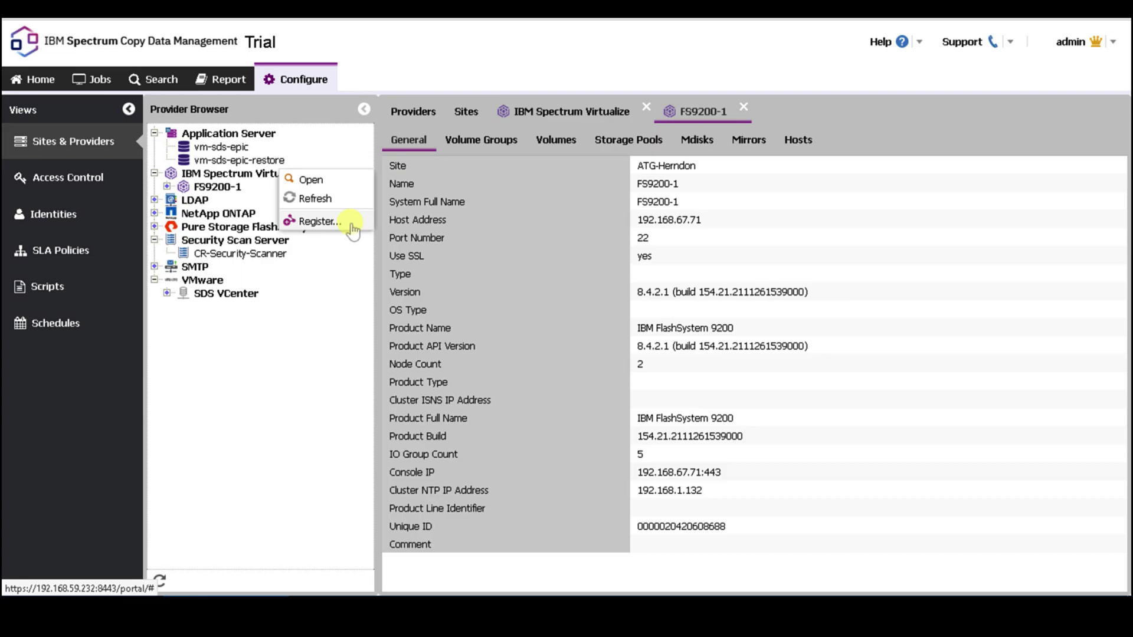
pyautogui.click(318, 221)
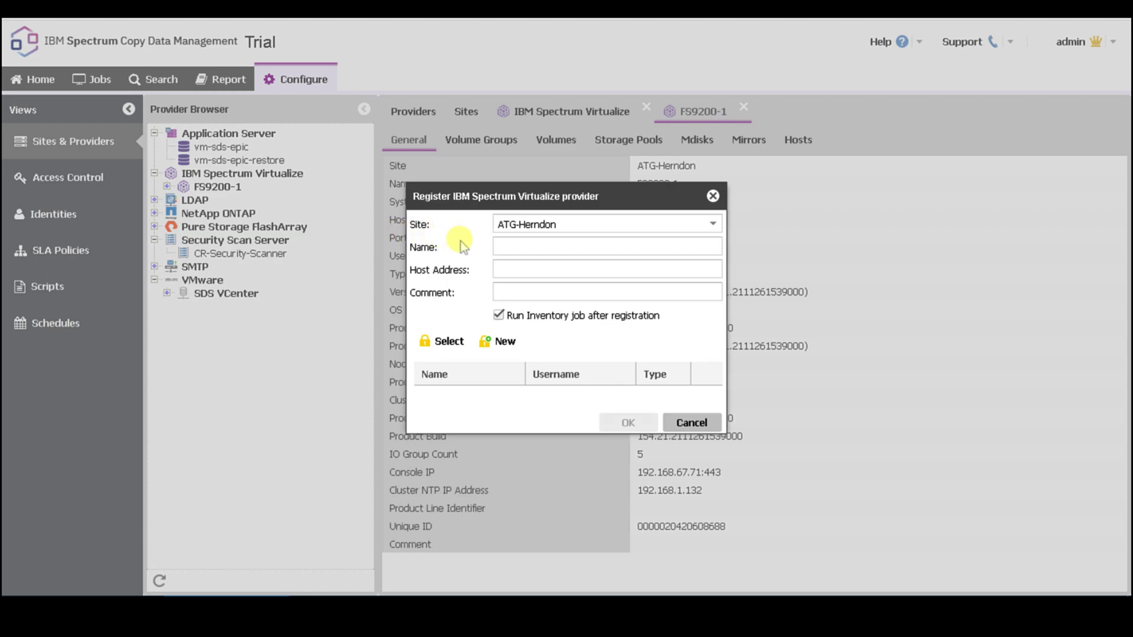
# Step: Examine the site choices and the name and host address fields for registering an IBM Spectrum Virtualize provider
pyautogui.click(507, 246)
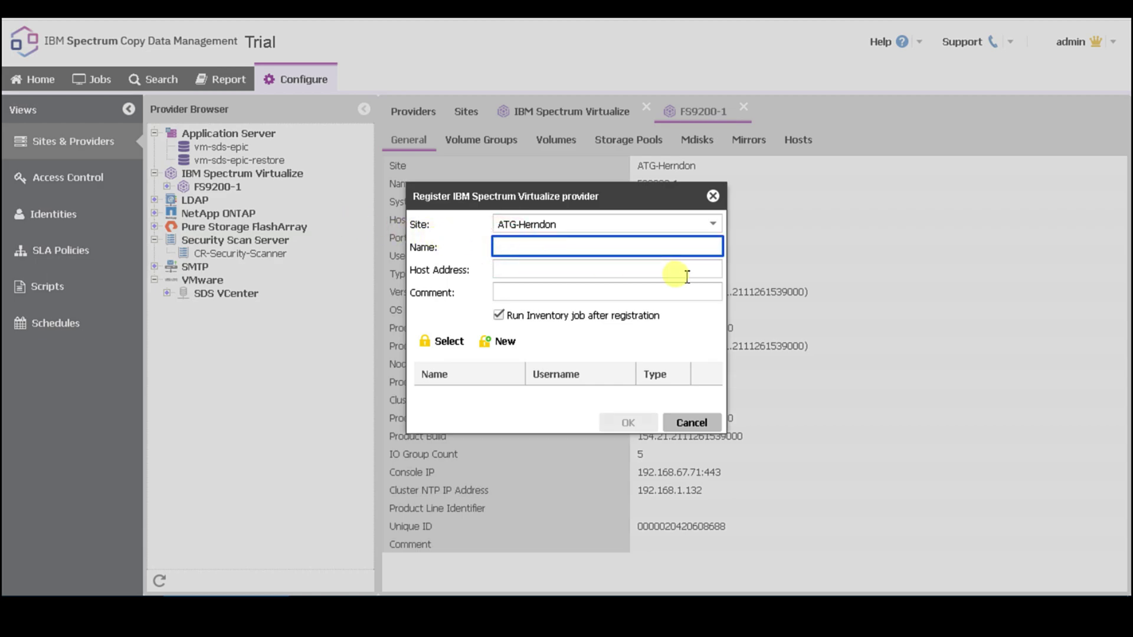
pyautogui.click(714, 224)
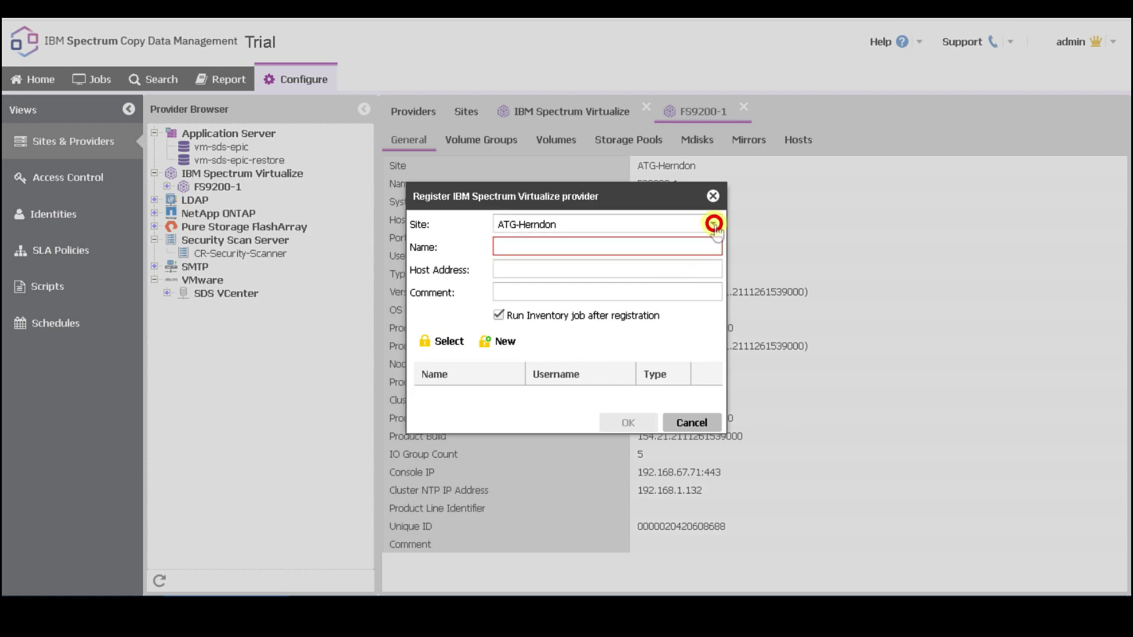
pyautogui.click(708, 242)
pyautogui.click(586, 245)
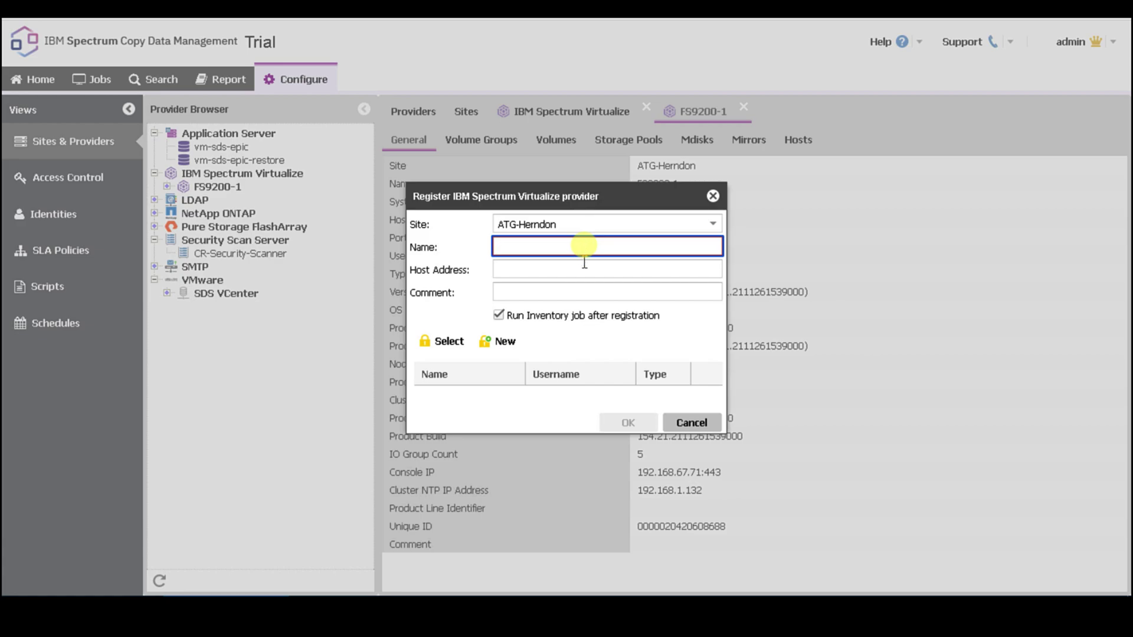
pyautogui.click(586, 272)
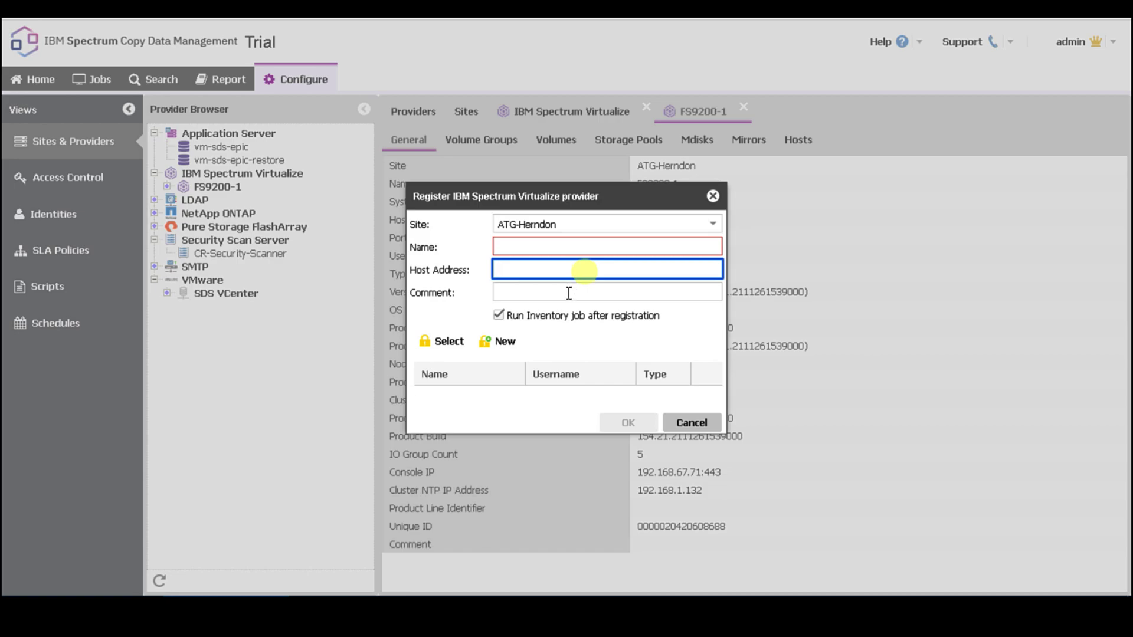
# Step: Review the existing credentials and the new-credential form, discarding both, and cancel the IBM Spectrum Virtualize registration
pyautogui.click(443, 342)
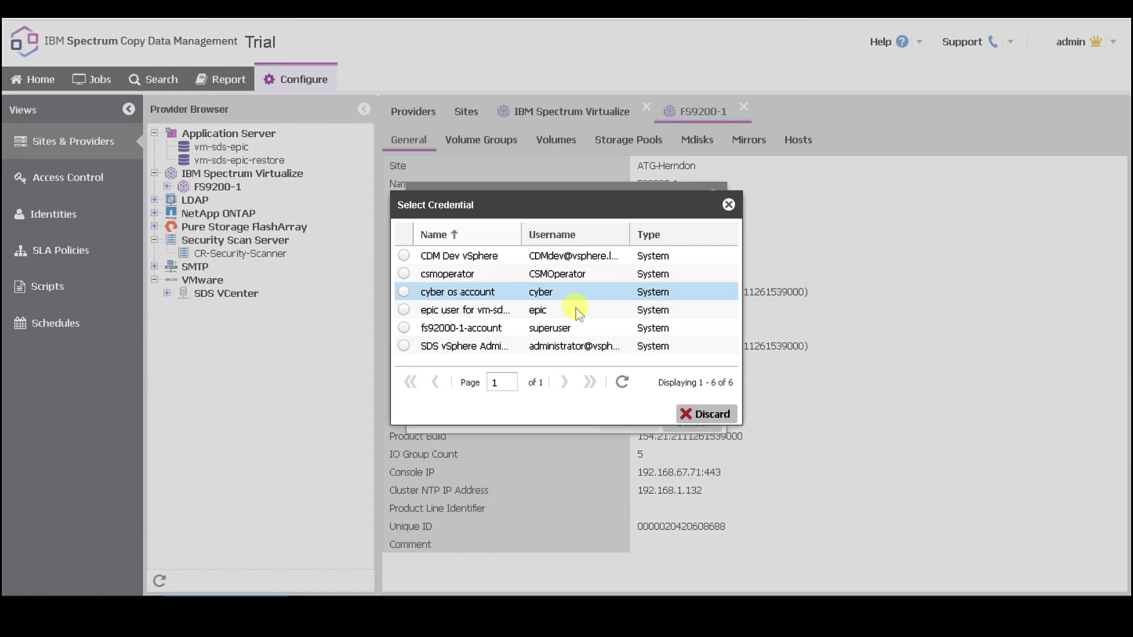
pyautogui.click(704, 415)
pyautogui.click(499, 341)
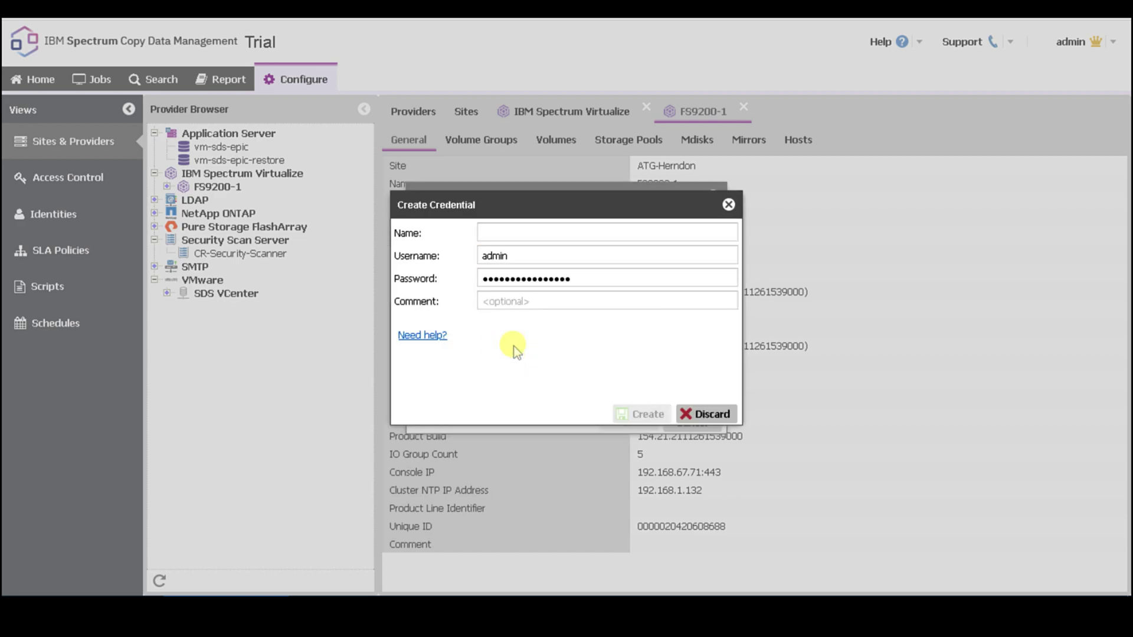
pyautogui.click(568, 232)
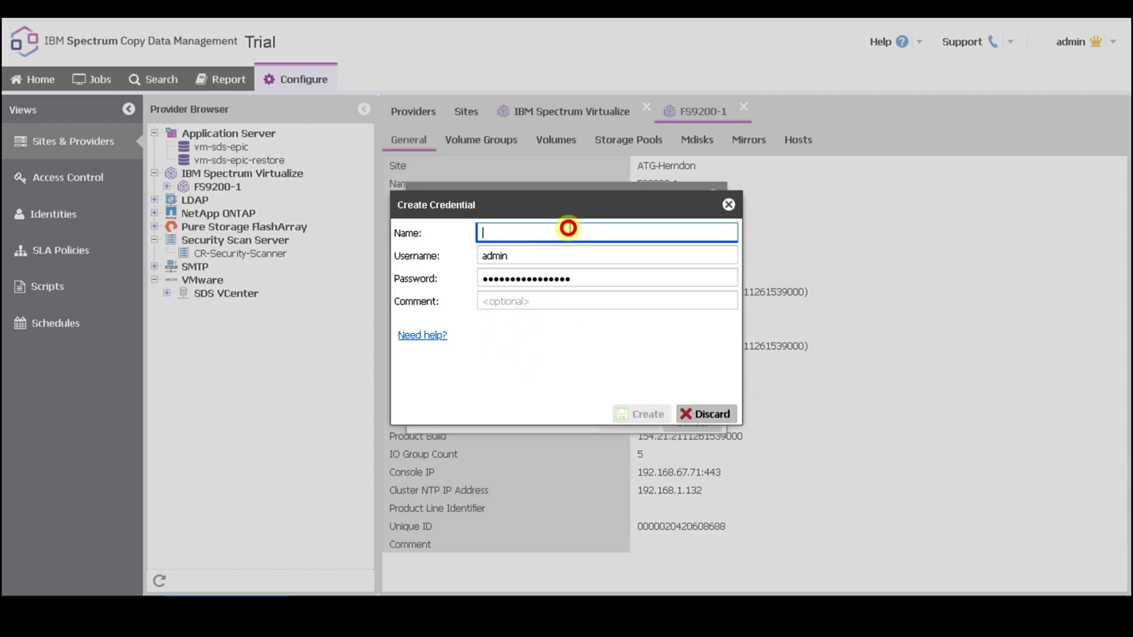
pyautogui.click(706, 414)
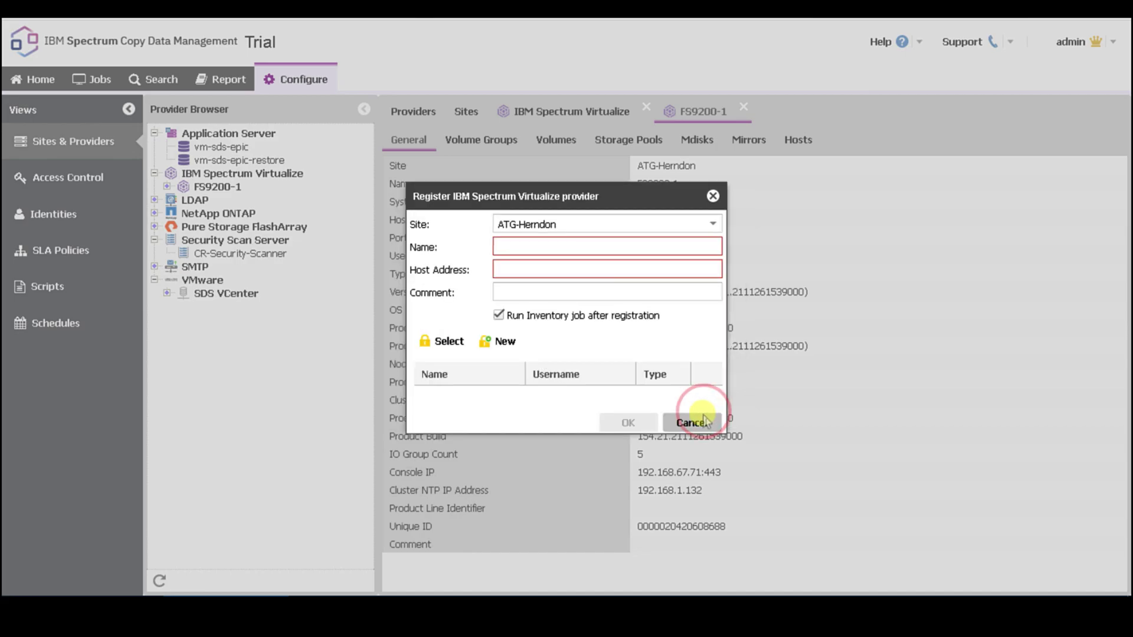
pyautogui.click(692, 422)
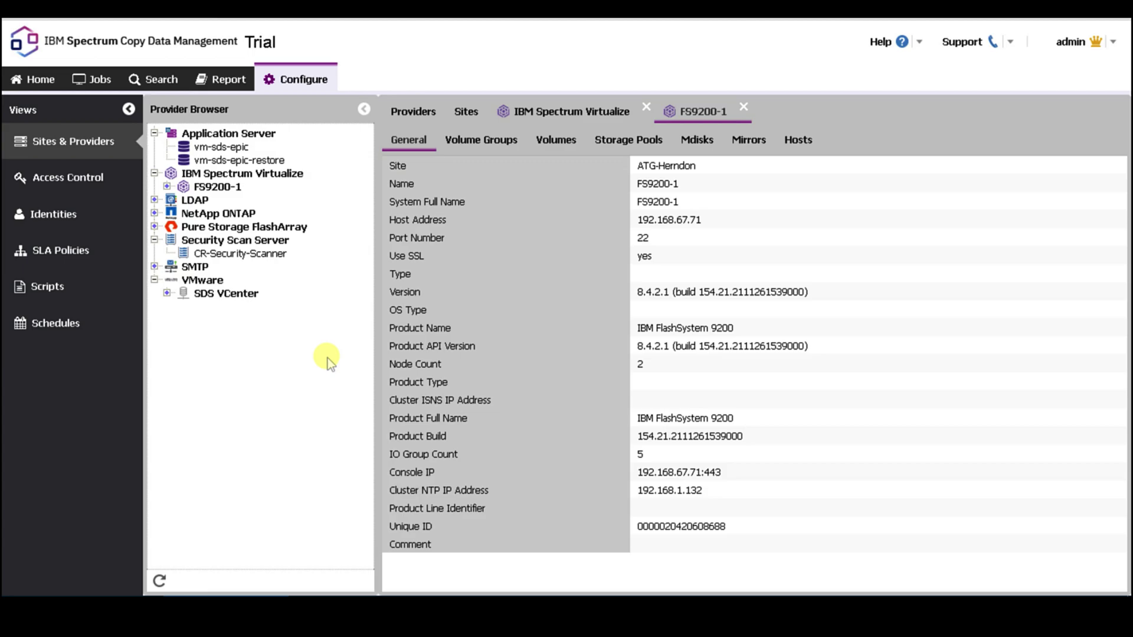
# Step: View the SDS VCenter details, inspect the VMware provider registration form and cancel it
pyautogui.click(212, 280)
pyautogui.click(229, 294)
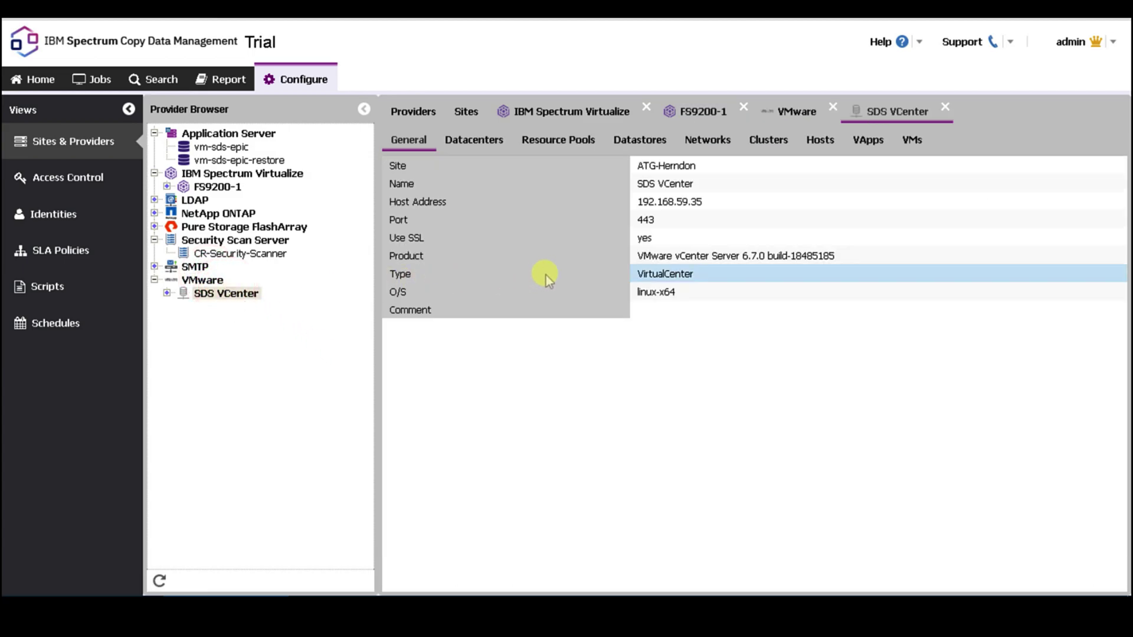
pyautogui.rightClick(210, 293)
pyautogui.click(265, 334)
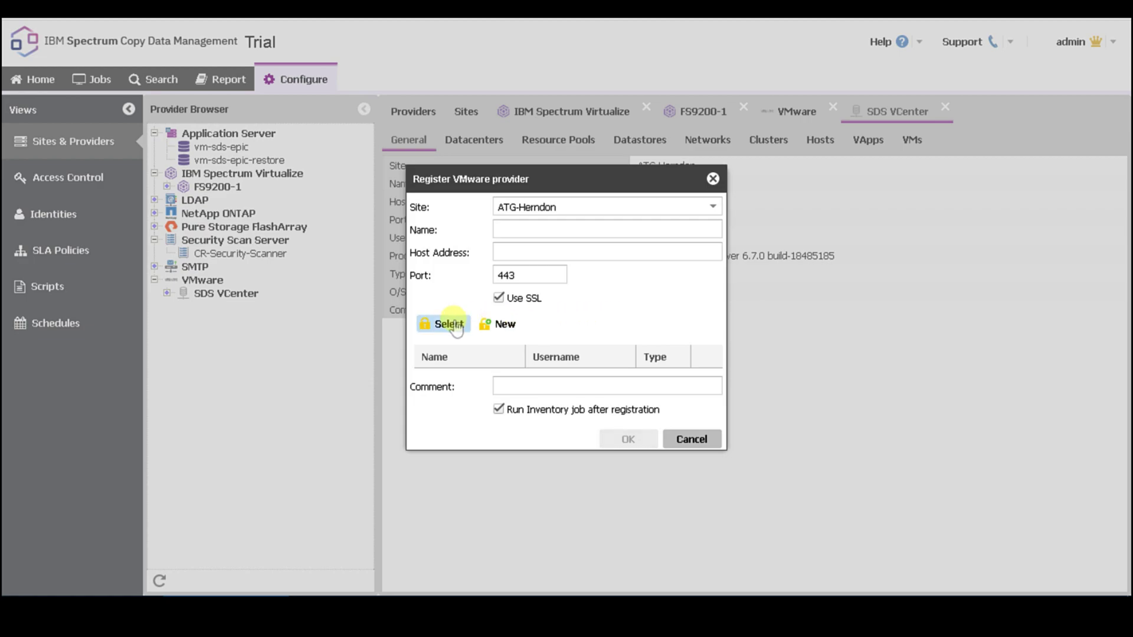
pyautogui.click(703, 439)
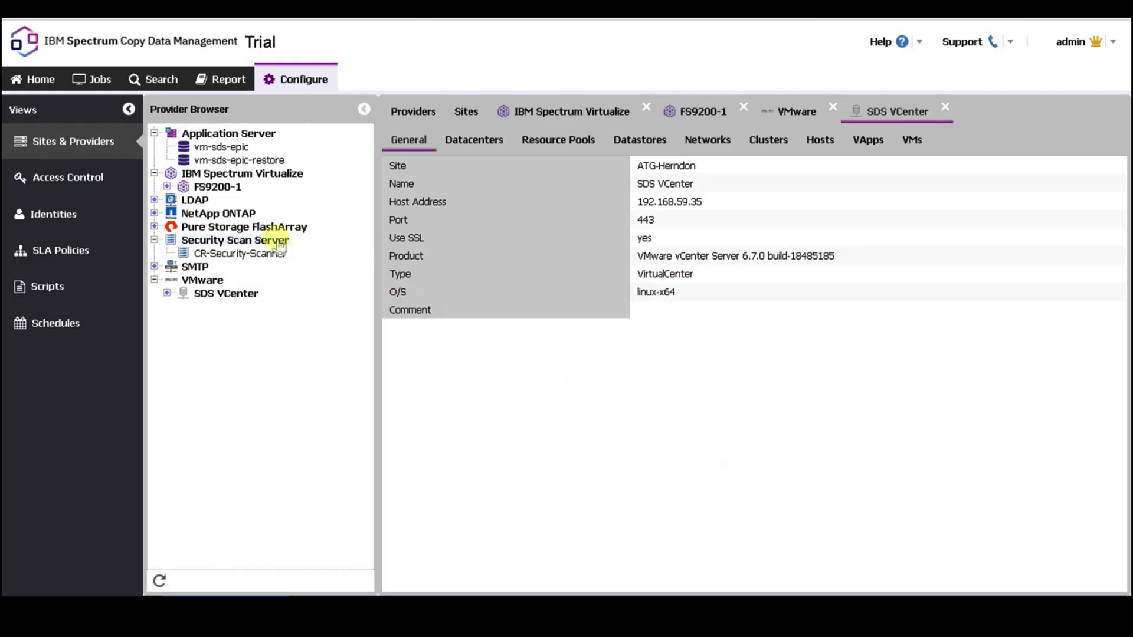
# Step: View the Security Scan Server and Application Server provider lists, including the details of vm-sds-epic
pyautogui.click(279, 242)
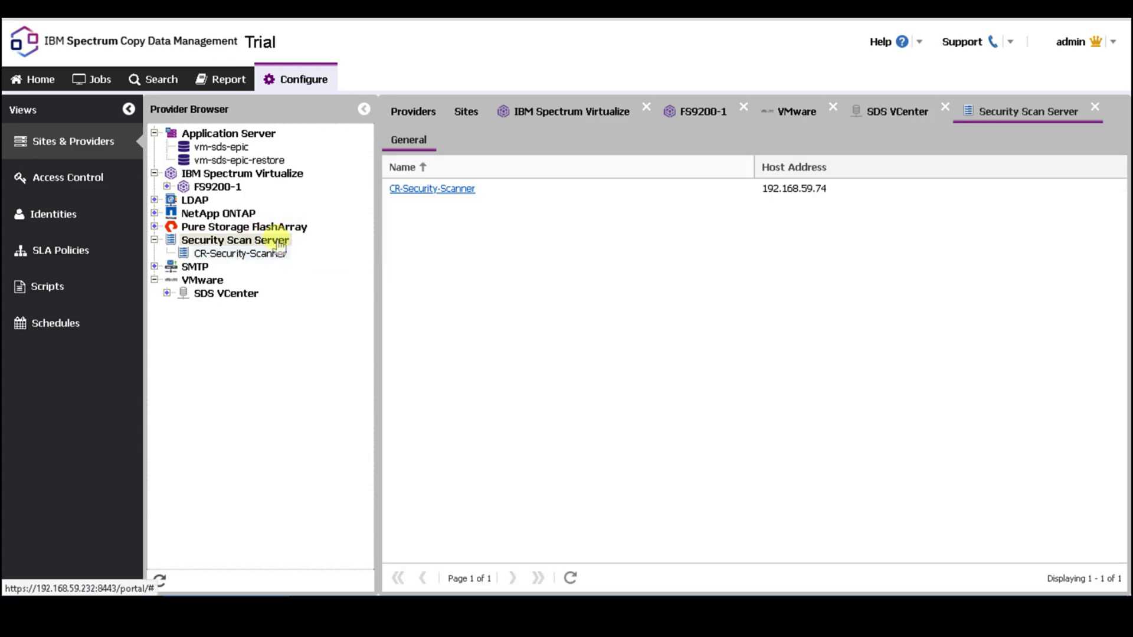
pyautogui.click(268, 135)
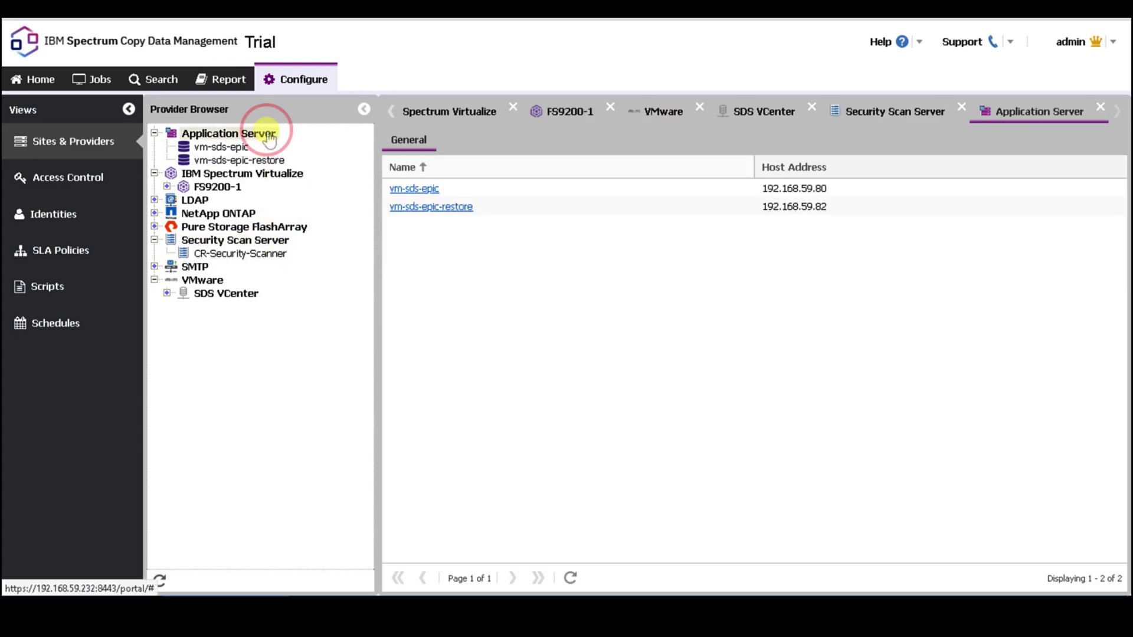
pyautogui.click(434, 189)
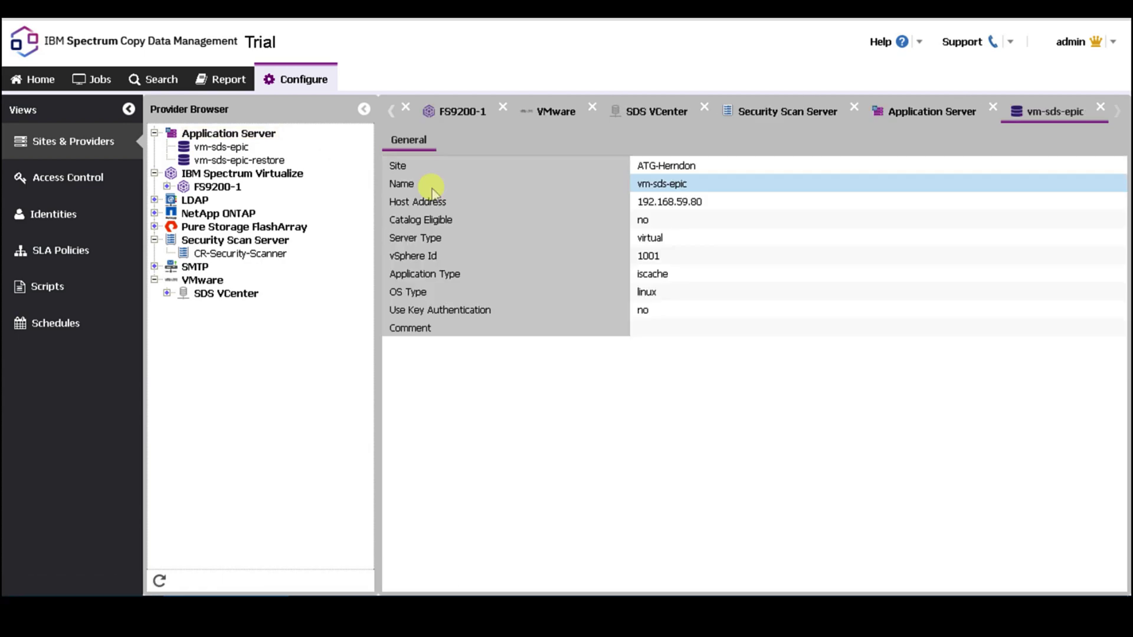
# Step: Start registering a new application server of the InterSystems Database type
pyautogui.rightClick(253, 133)
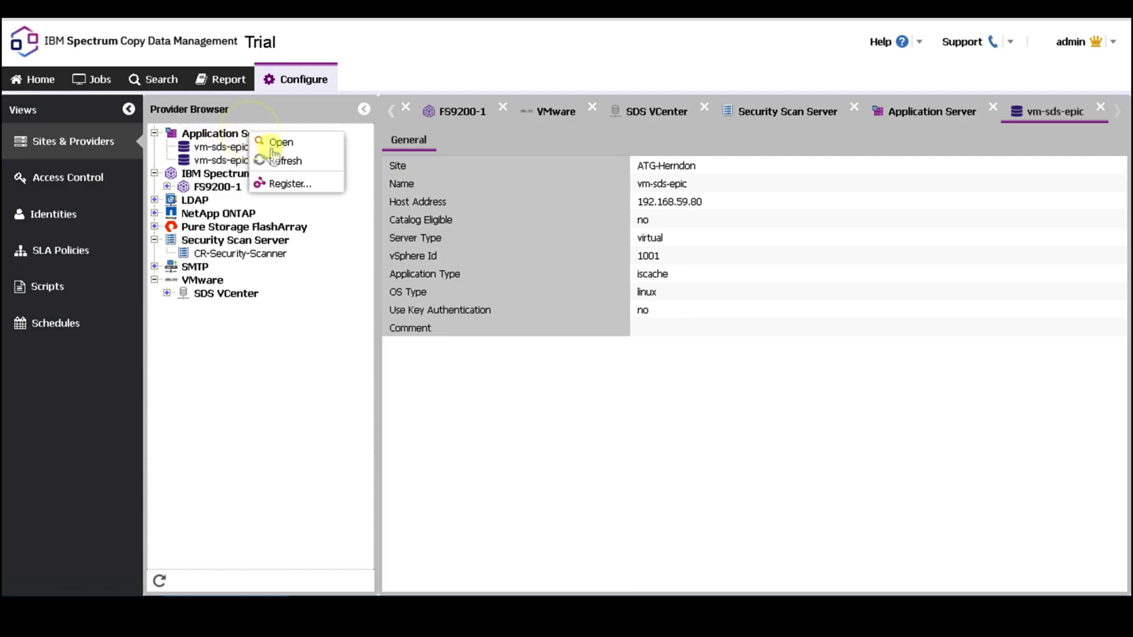
pyautogui.click(313, 182)
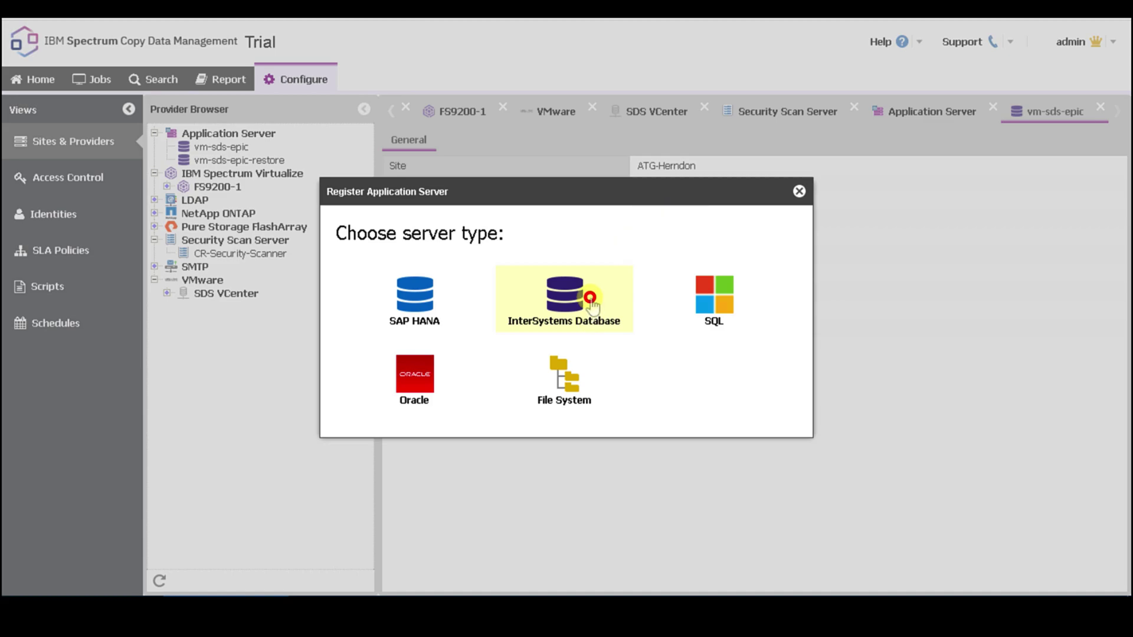
pyautogui.click(590, 299)
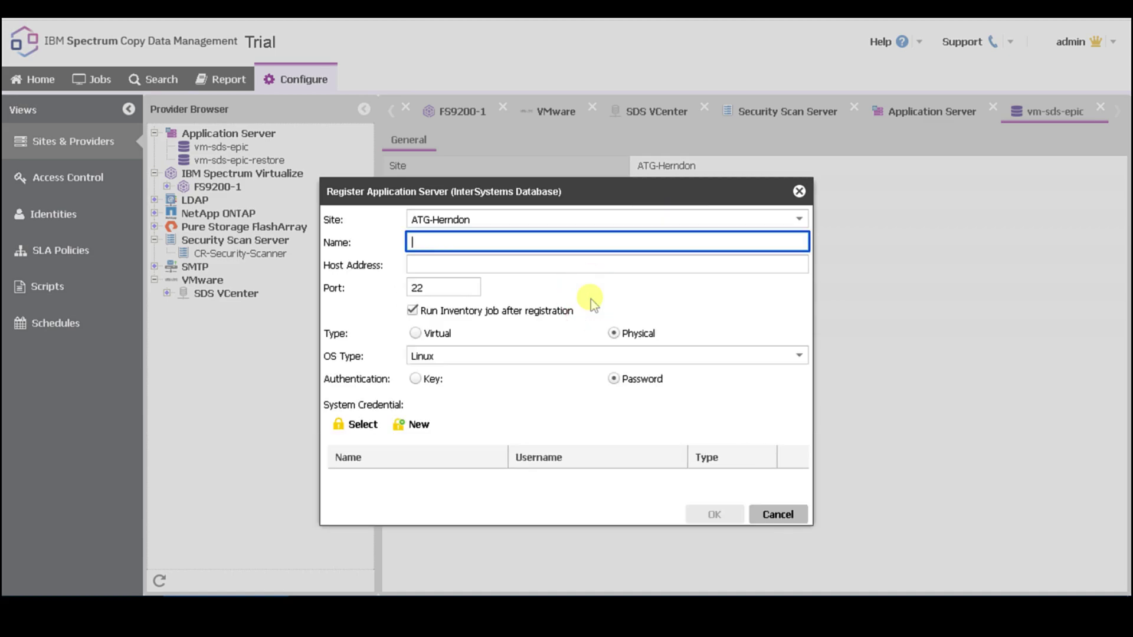
# Step: Examine the available sites and the name and host address fields for the InterSystems Database server
pyautogui.click(800, 221)
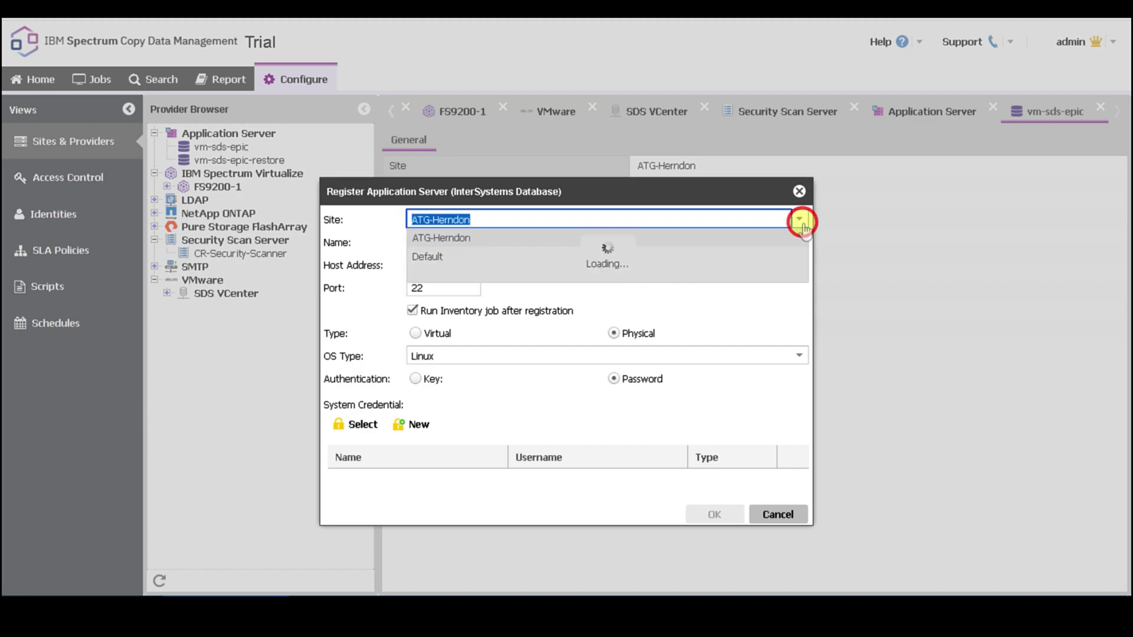
pyautogui.click(800, 222)
pyautogui.click(745, 246)
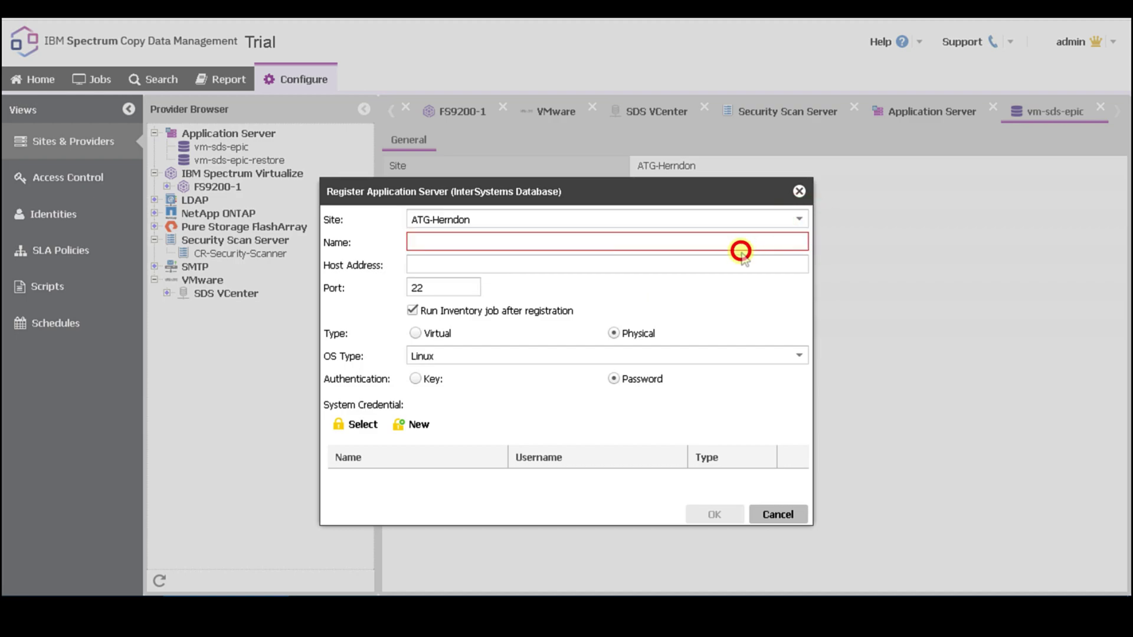
pyautogui.click(727, 263)
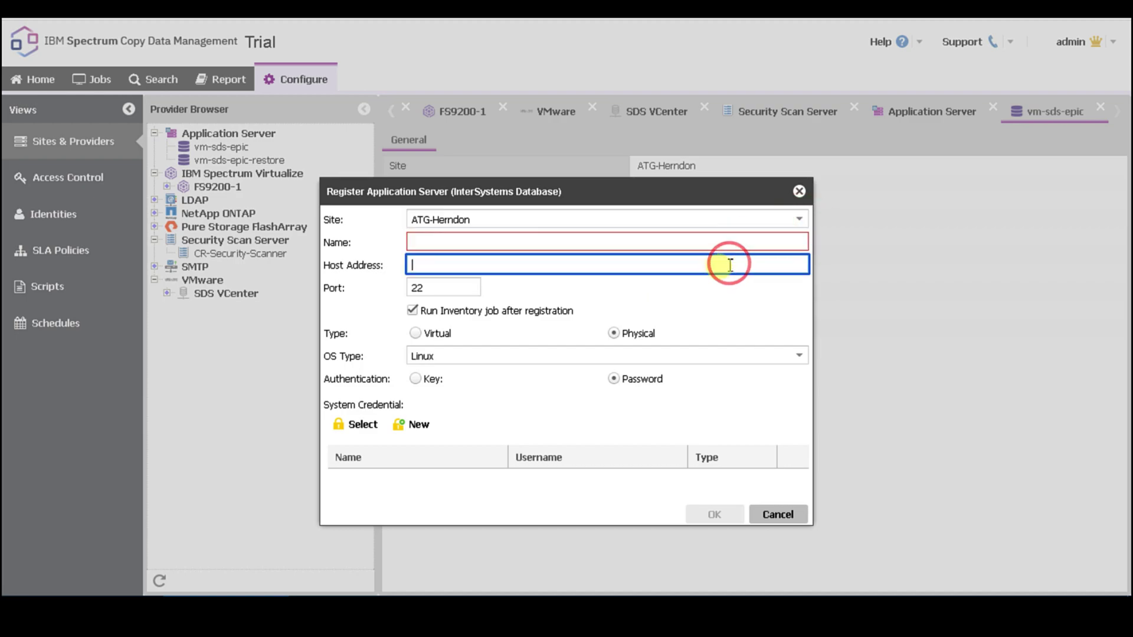
# Step: Compare the Virtual and Physical server types, checking the vCenter choices for Virtual, and leave the type on Physical
pyautogui.click(416, 334)
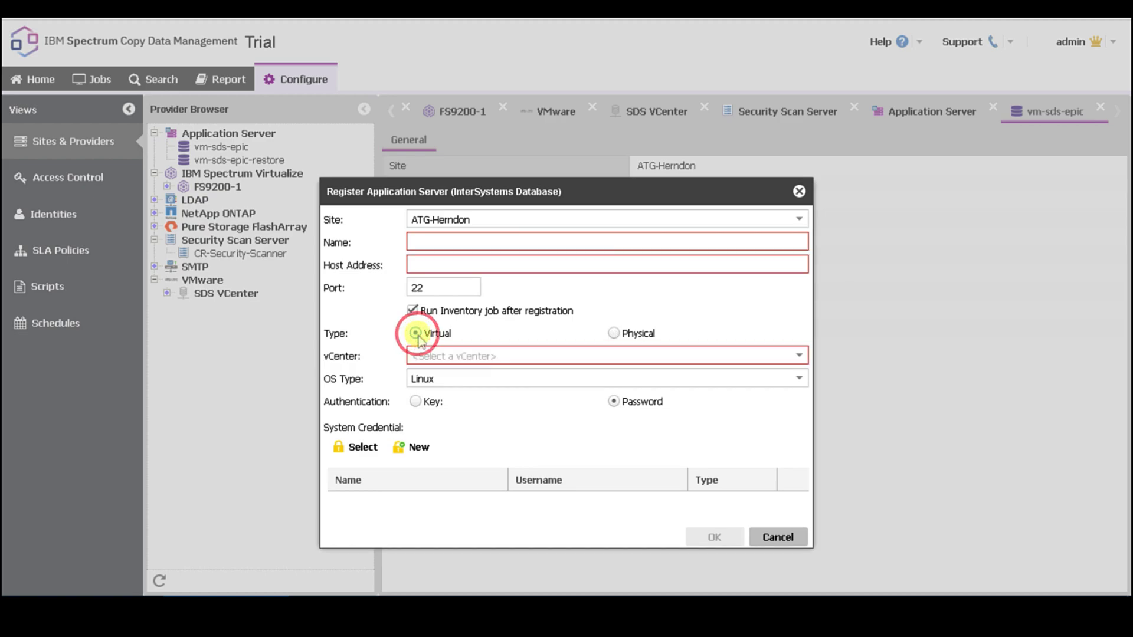
pyautogui.click(446, 357)
pyautogui.click(627, 344)
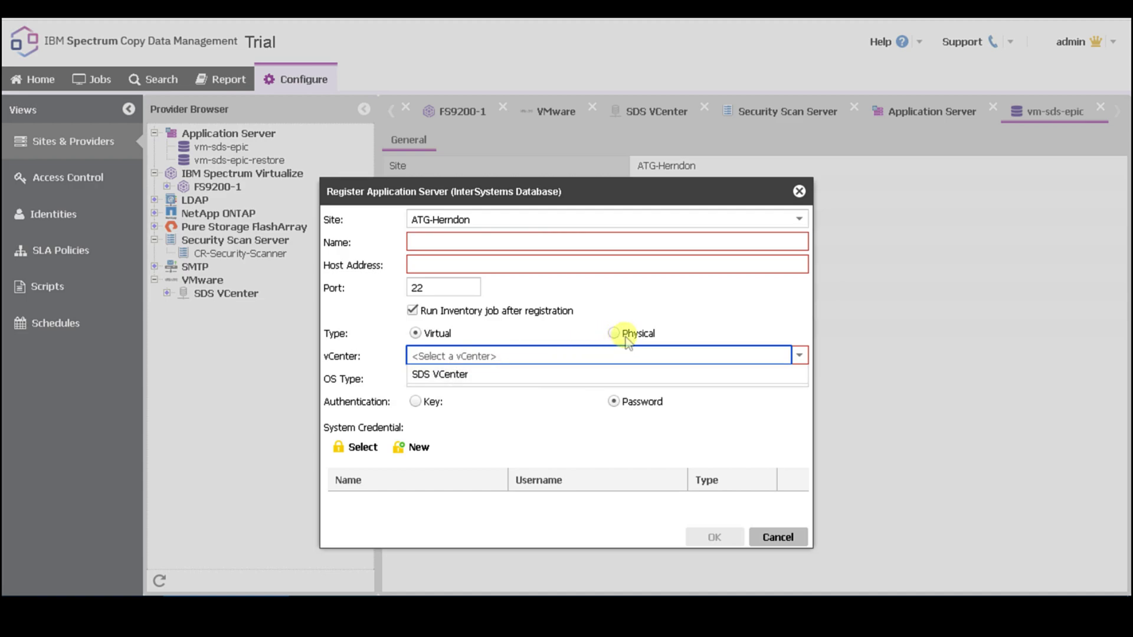
pyautogui.click(628, 343)
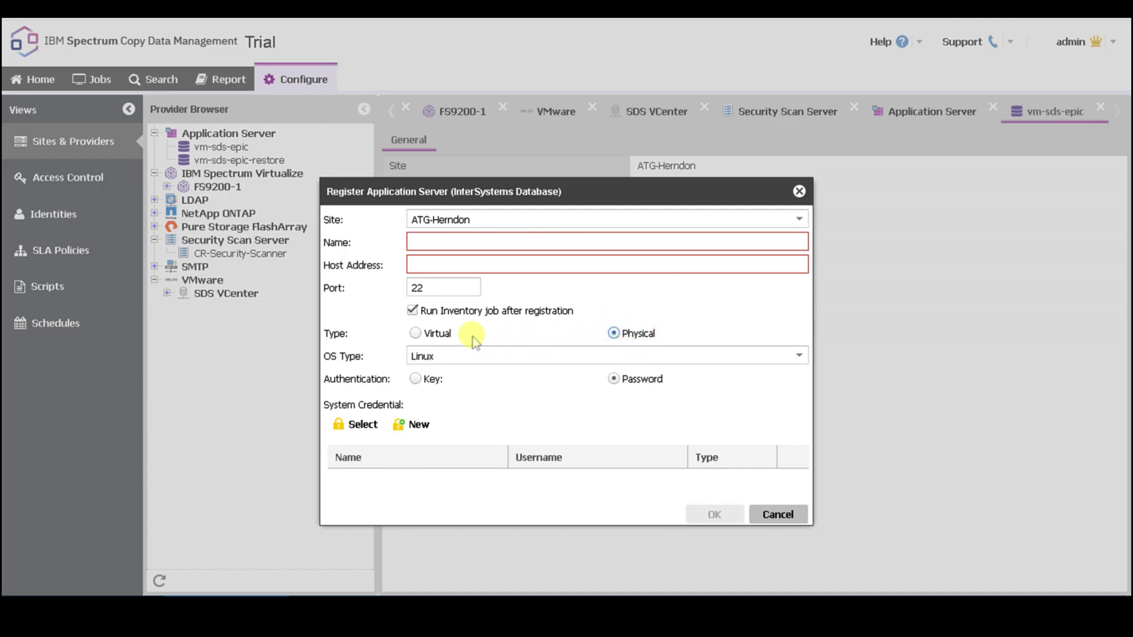
pyautogui.click(444, 333)
pyautogui.click(716, 356)
pyautogui.click(637, 331)
# Step: Check the operating system types offered for the physical server, keeping Linux selected
pyautogui.click(497, 360)
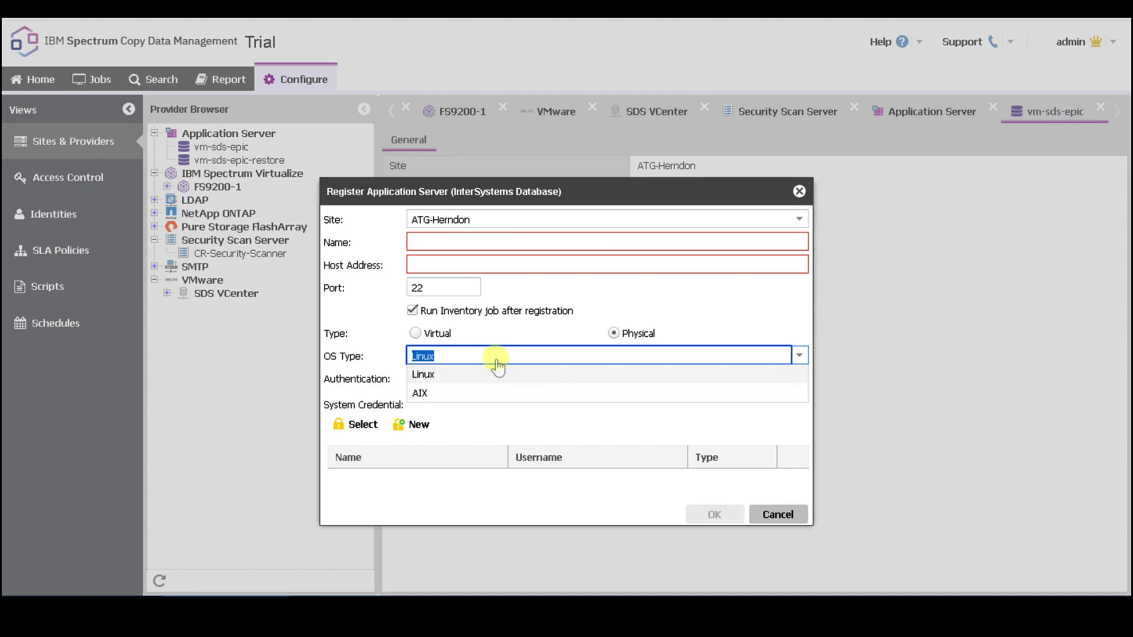
pyautogui.click(508, 356)
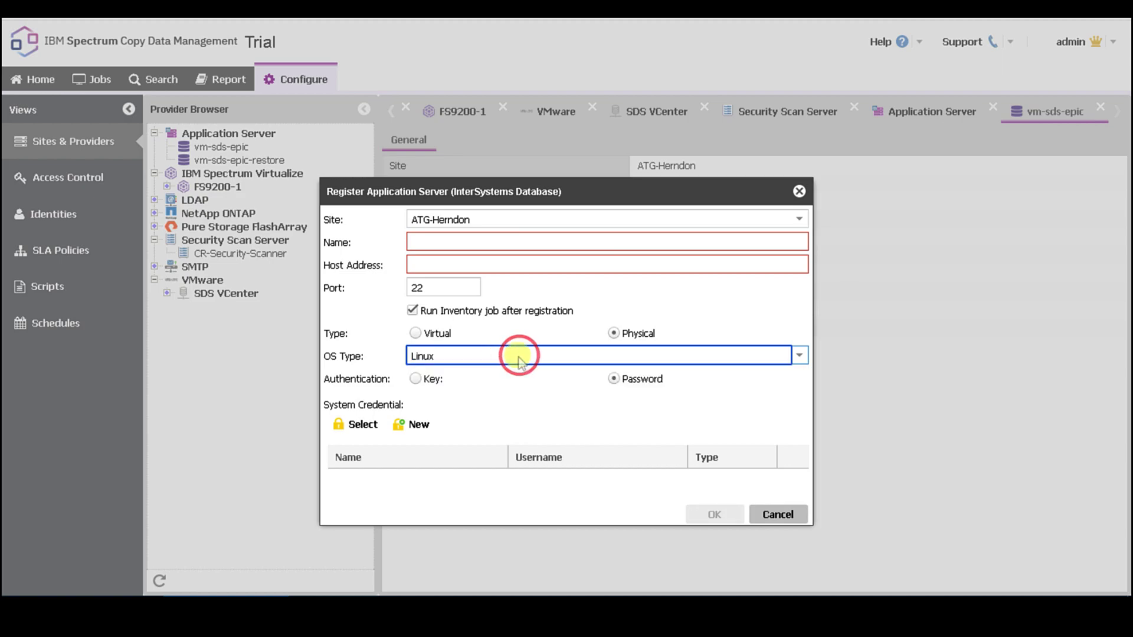
pyautogui.click(345, 356)
pyautogui.click(442, 411)
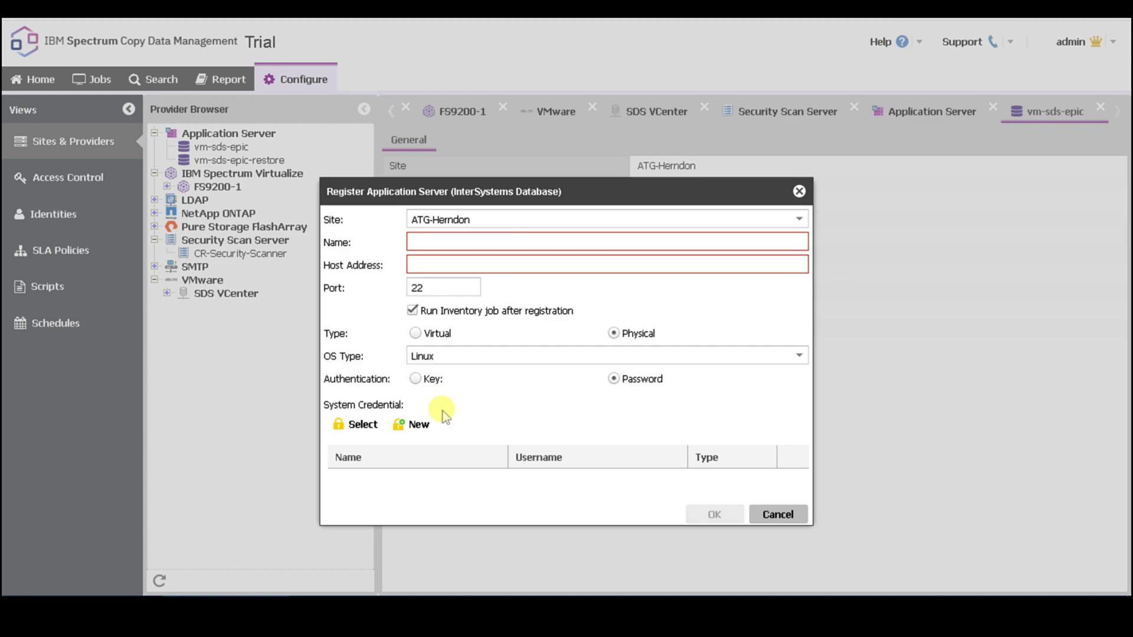
# Step: Check the existing system credentials without choosing one, and open the form for creating a new credential
pyautogui.click(358, 425)
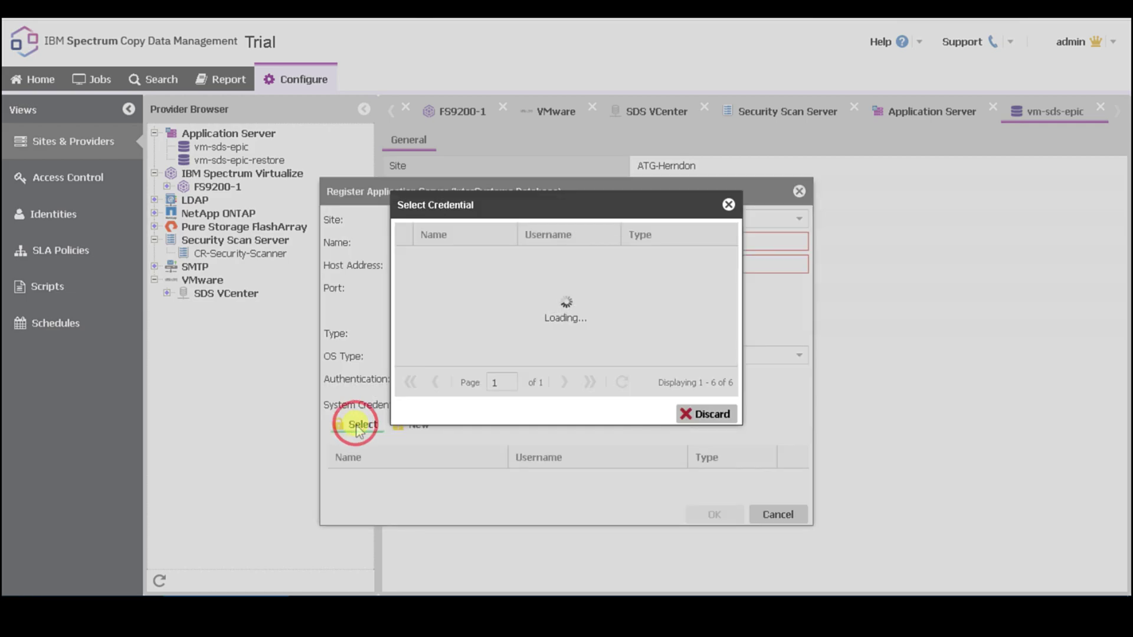
pyautogui.click(706, 414)
pyautogui.click(416, 426)
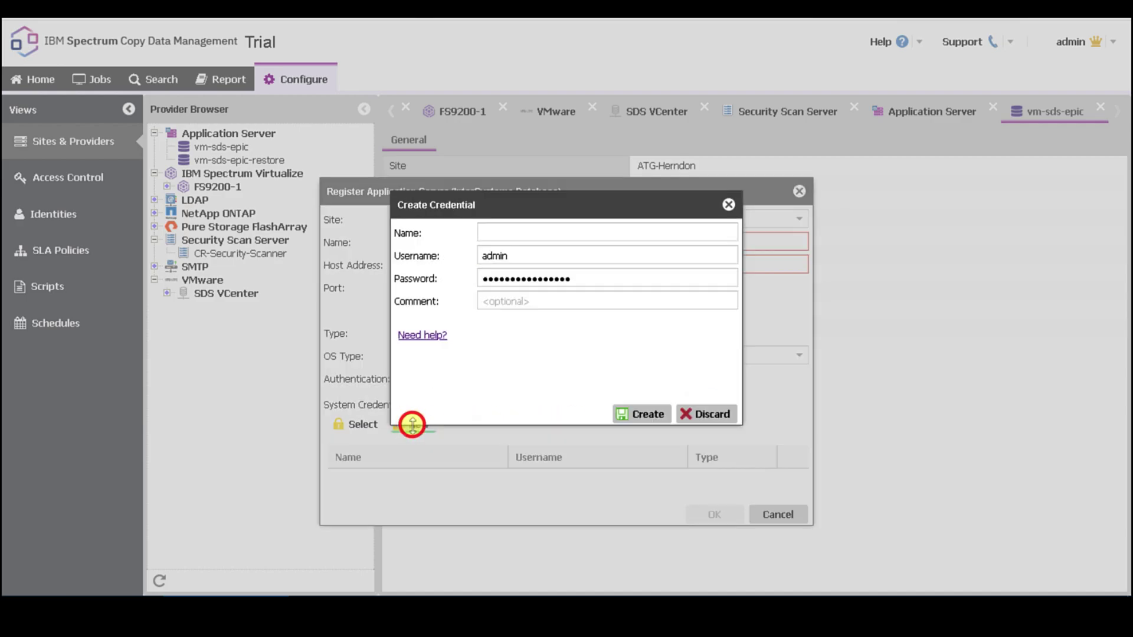
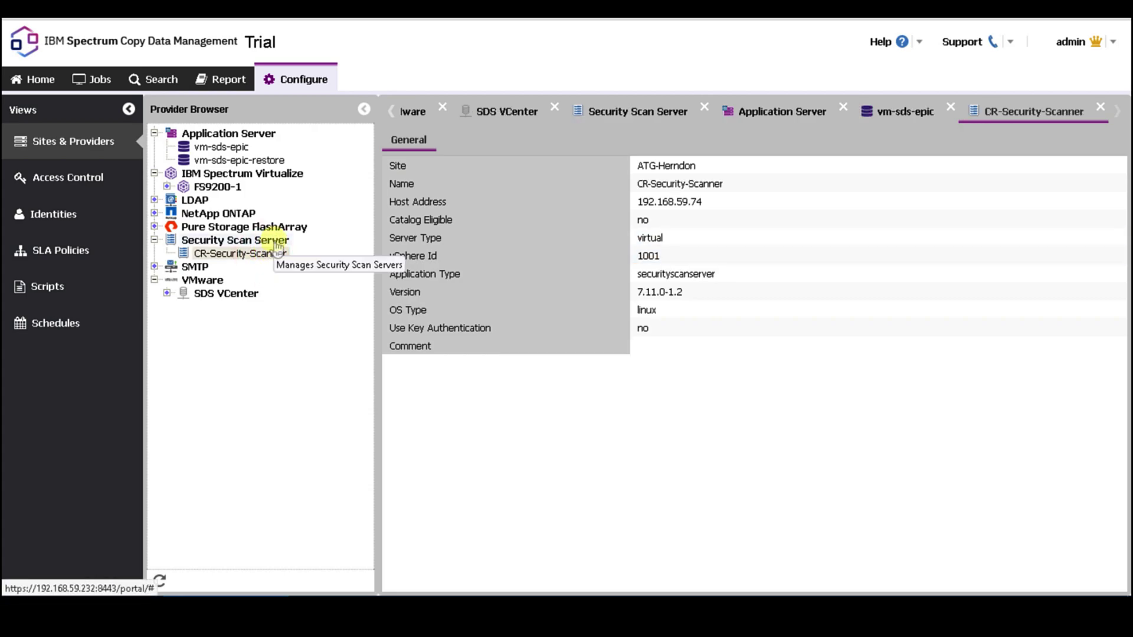
# Step: Start registering a Security Scan Server and examine its site, name and host address fields, leaving the type on Virtual
pyautogui.rightClick(277, 243)
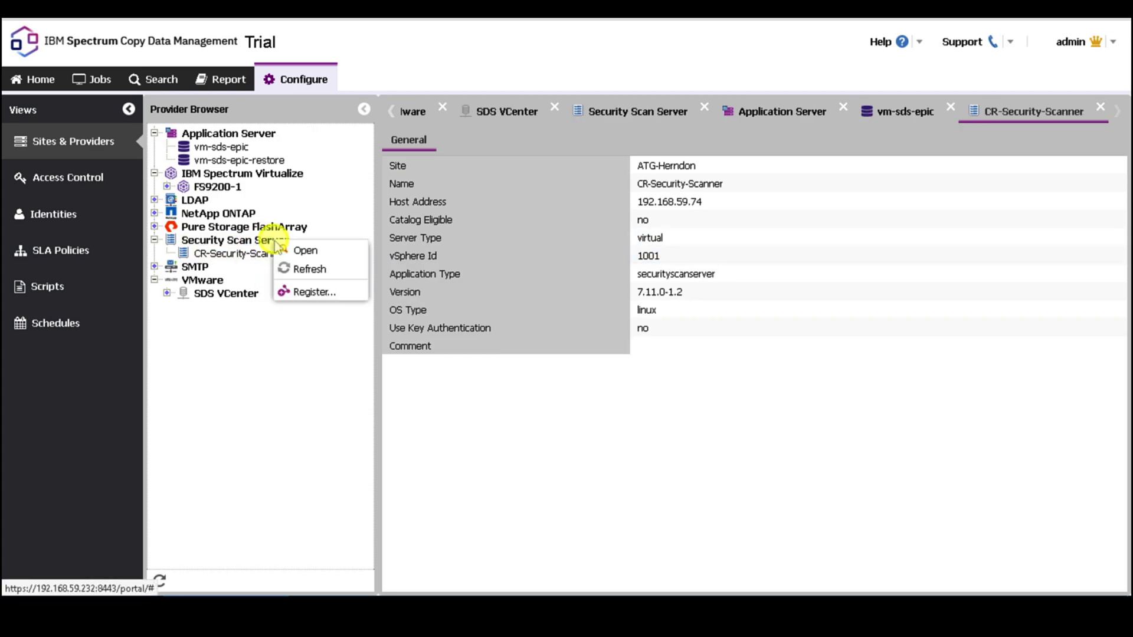
pyautogui.click(313, 292)
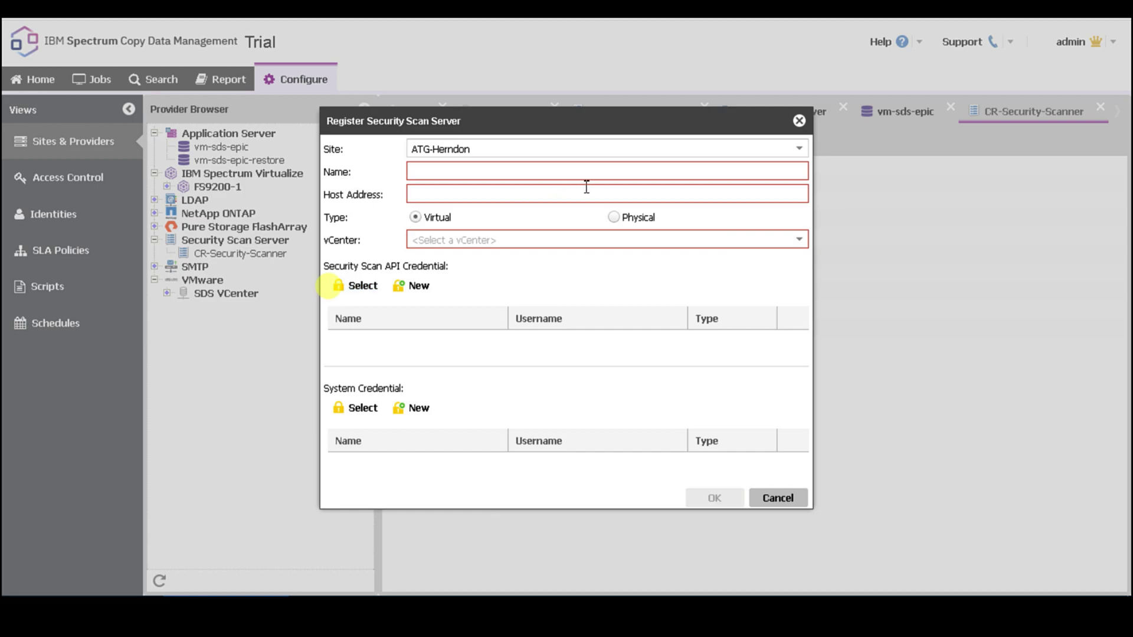
pyautogui.click(798, 148)
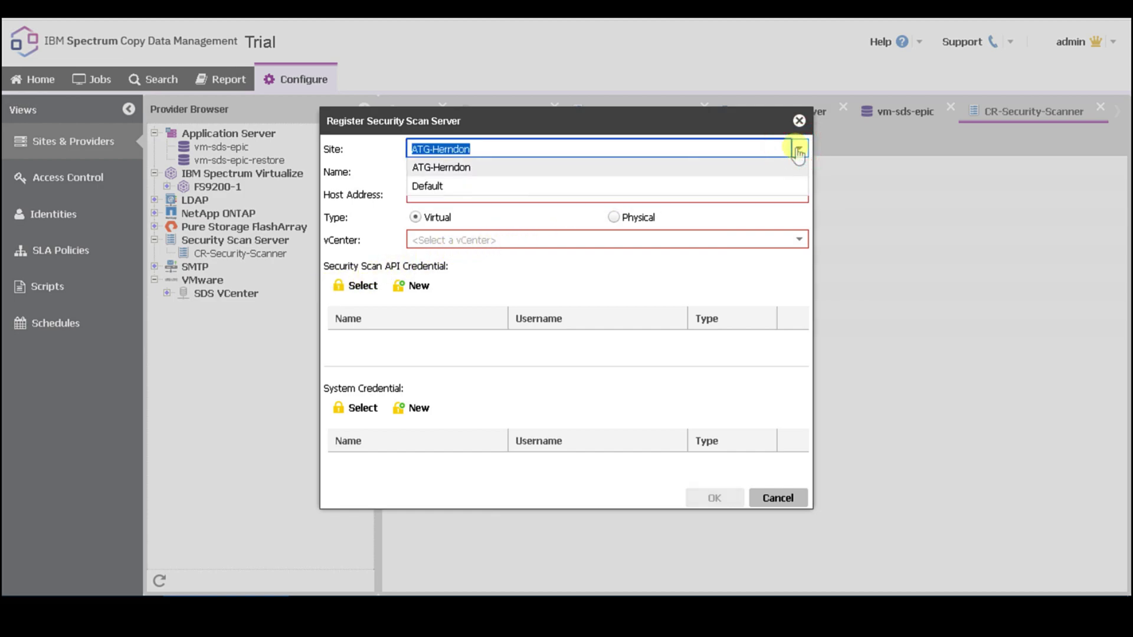
pyautogui.click(798, 151)
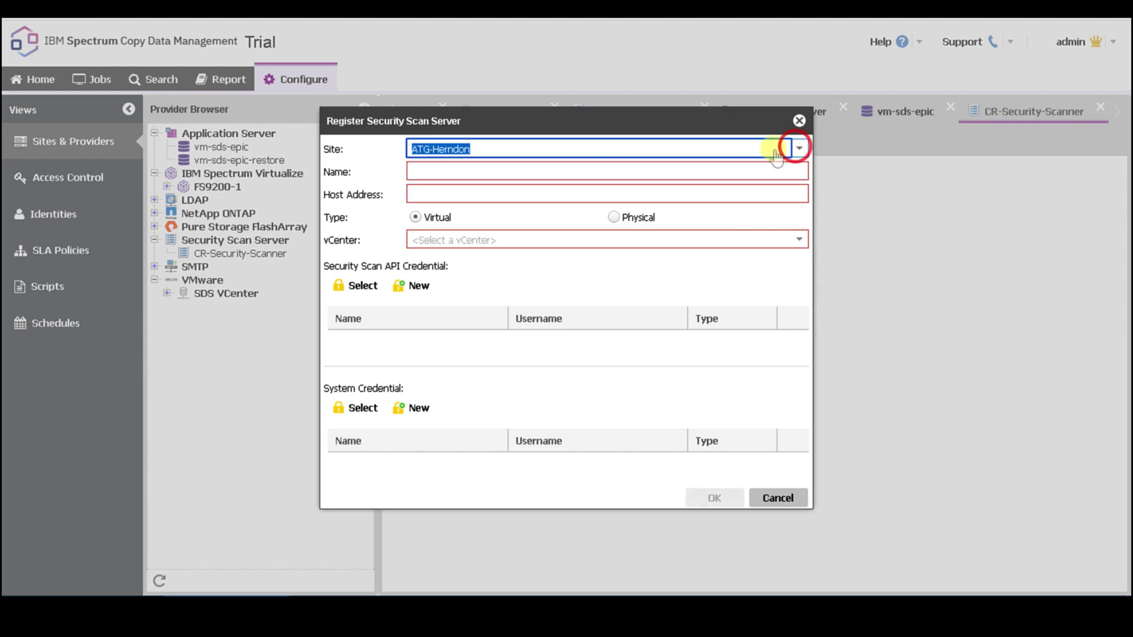
pyautogui.click(635, 171)
pyautogui.click(609, 190)
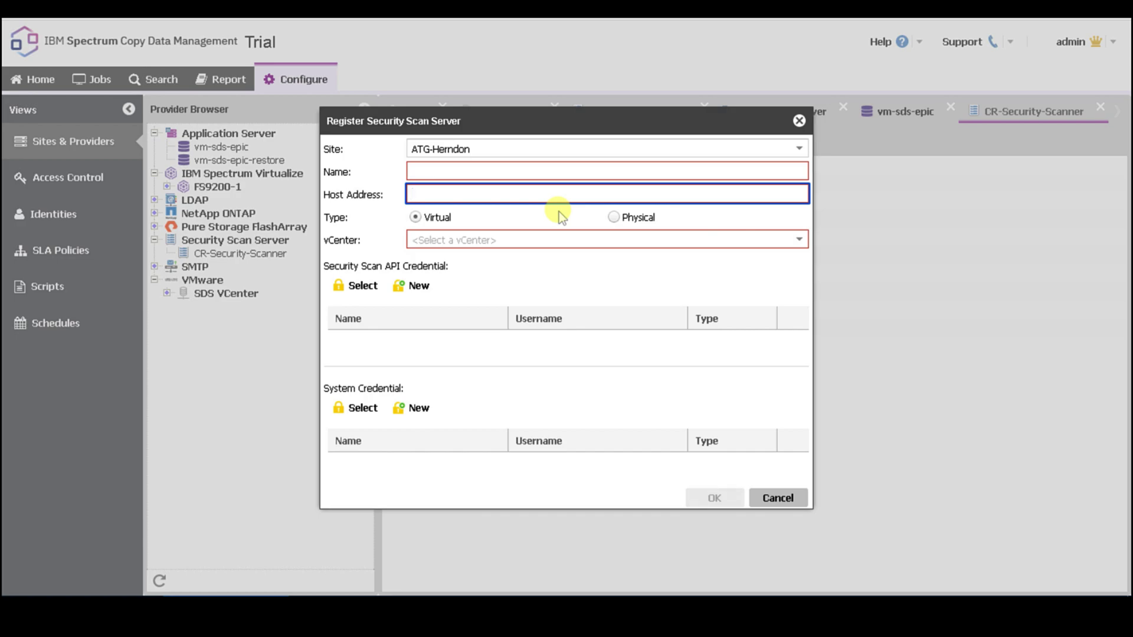
pyautogui.click(438, 220)
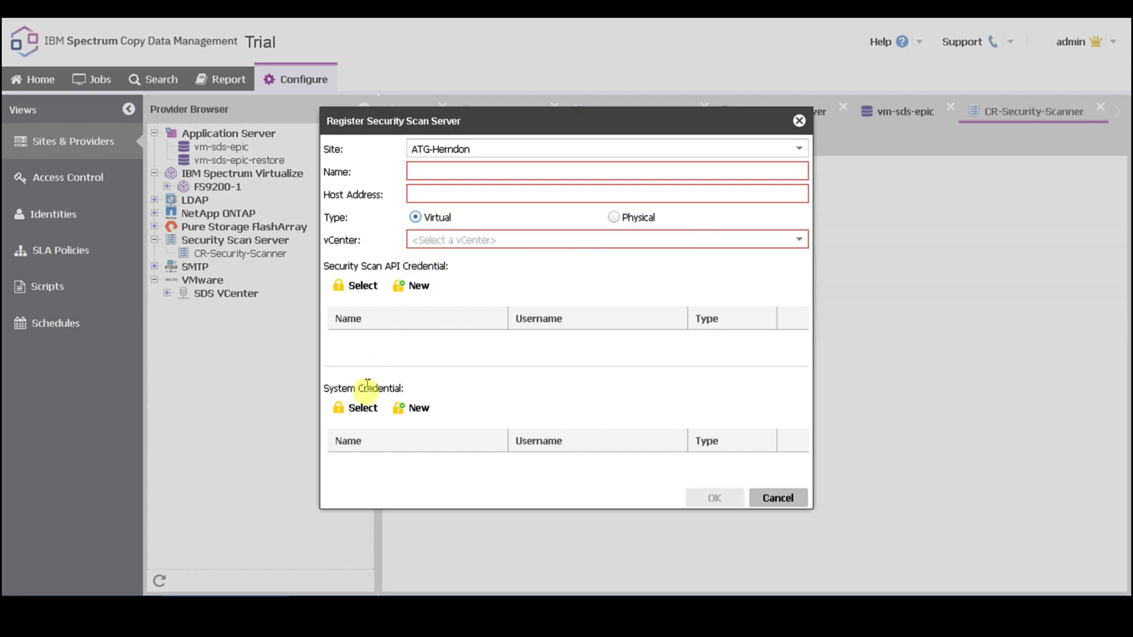
# Step: Check the selectable Security Scan API and system credentials, and close the Security Scan Server registration without saving
pyautogui.click(369, 289)
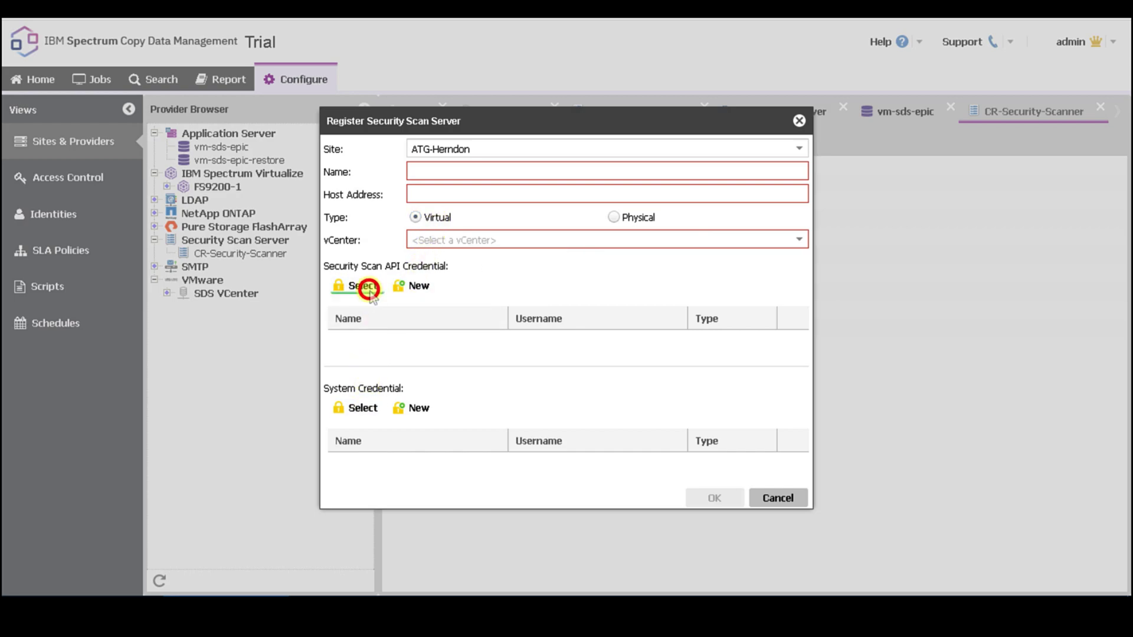
pyautogui.click(723, 416)
pyautogui.click(365, 408)
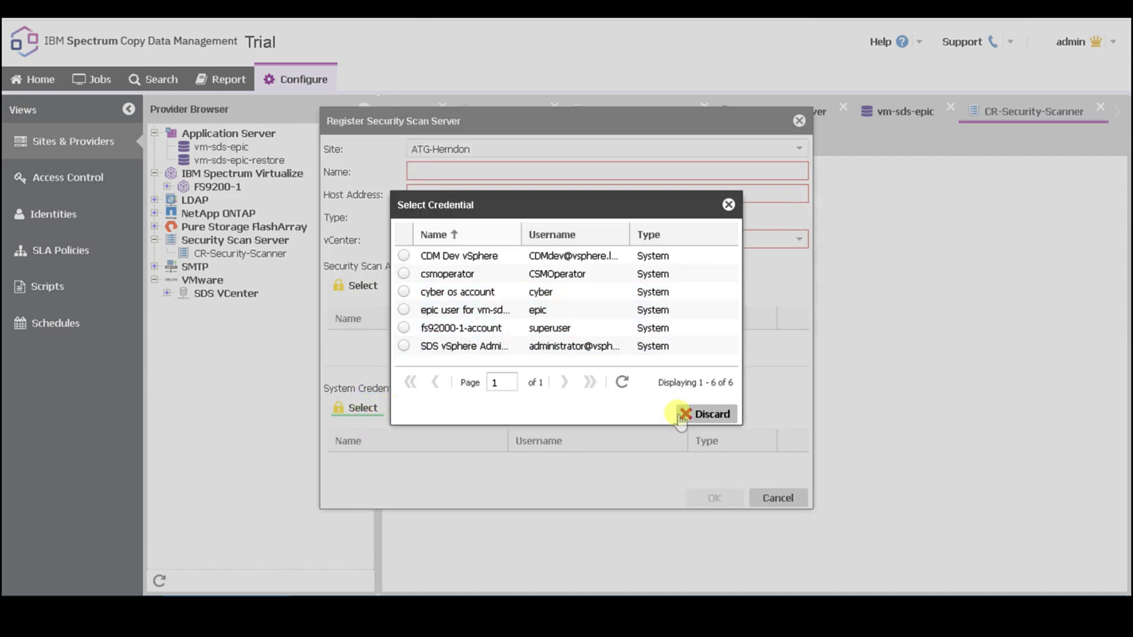
pyautogui.click(708, 413)
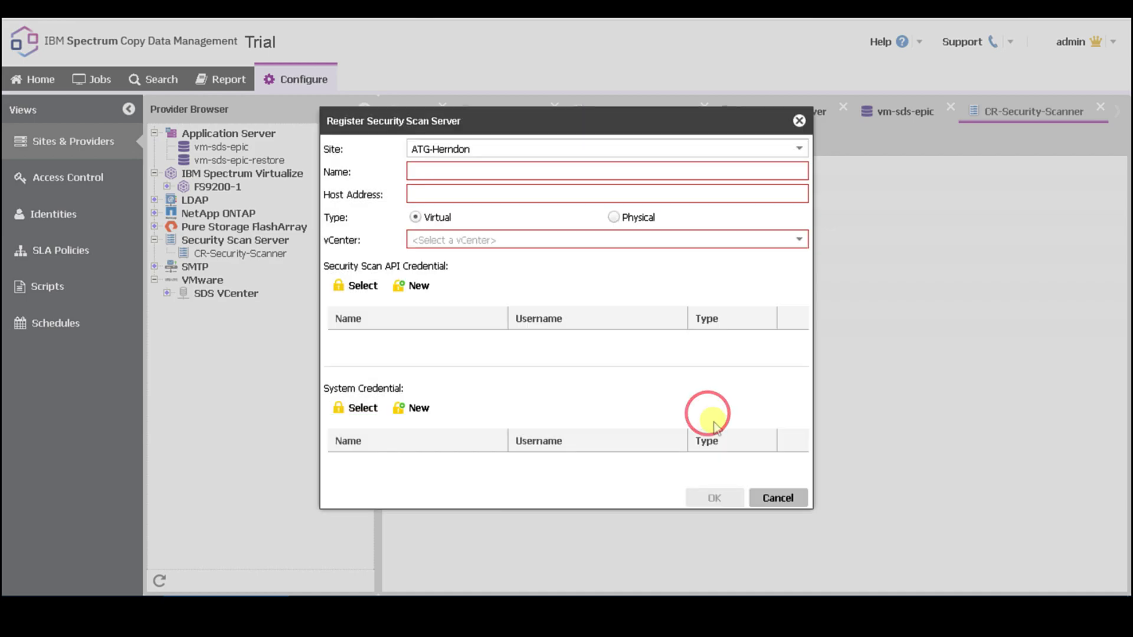
pyautogui.click(777, 500)
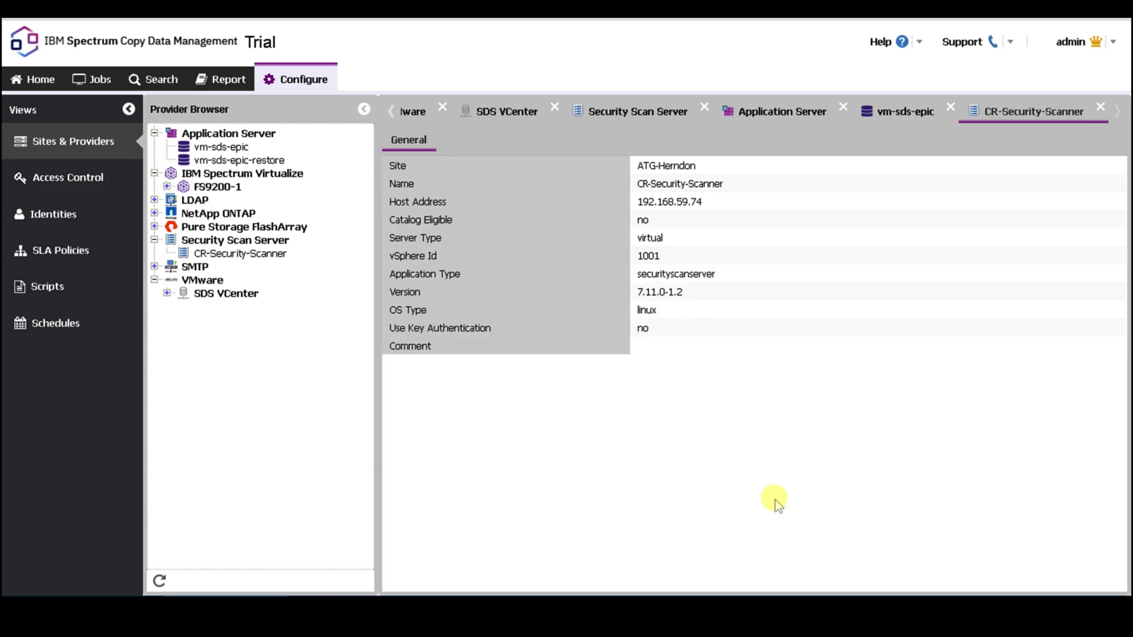
# Step: Review the access control accounts and the permissions of the admin account
pyautogui.click(110, 180)
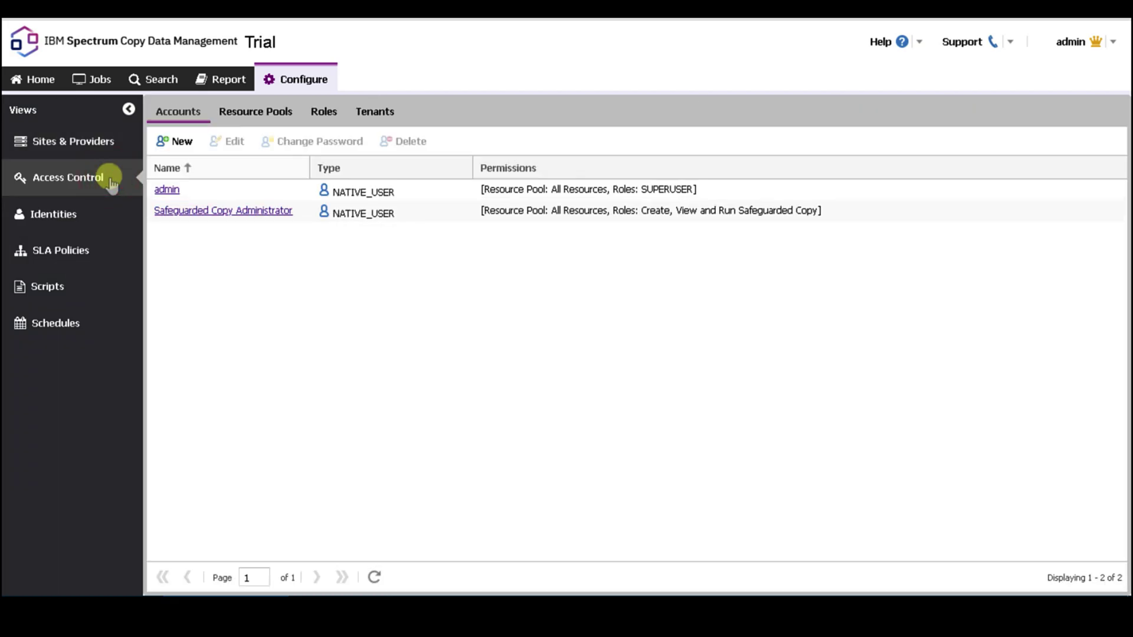
pyautogui.click(167, 190)
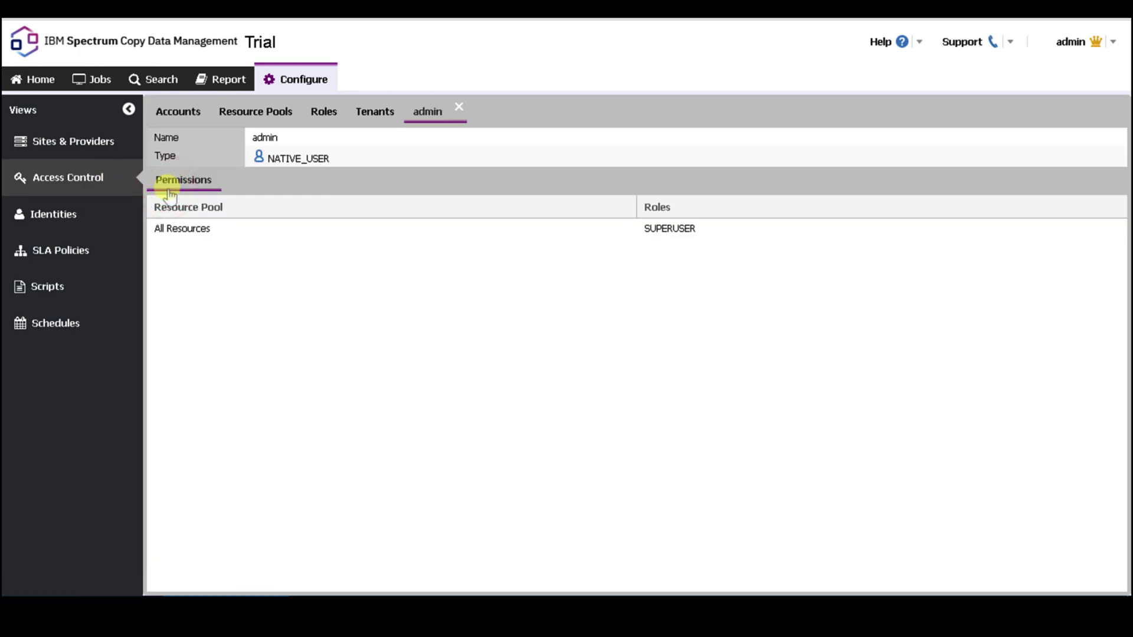
pyautogui.click(84, 182)
pyautogui.click(171, 112)
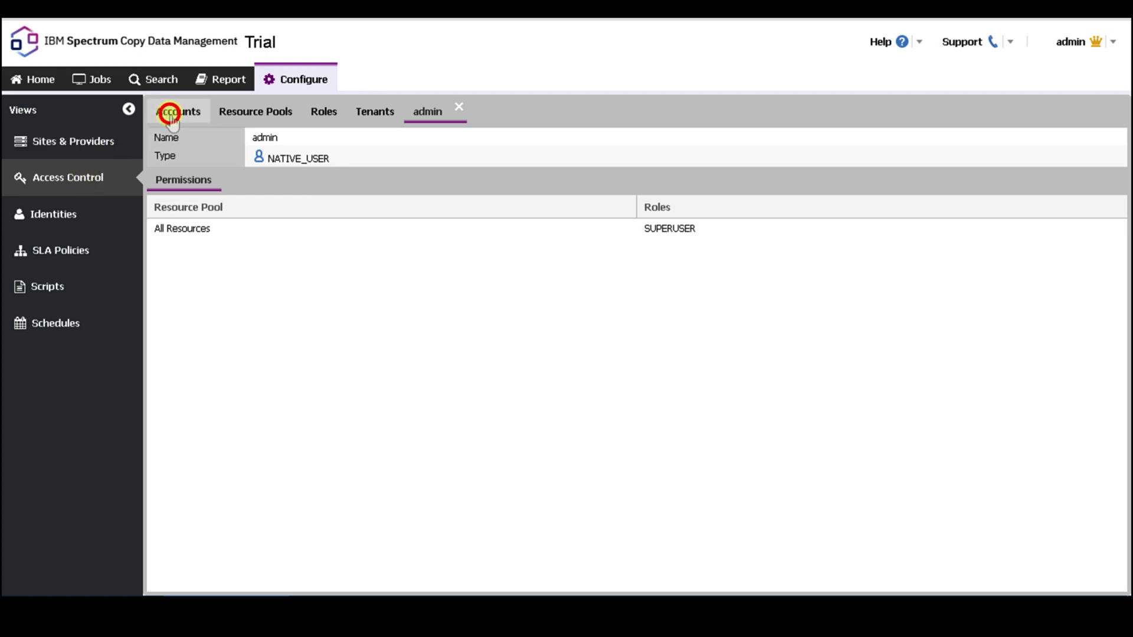
# Step: Review the access control resource pools and roles, and the credentials stored under Identities
pyautogui.click(280, 114)
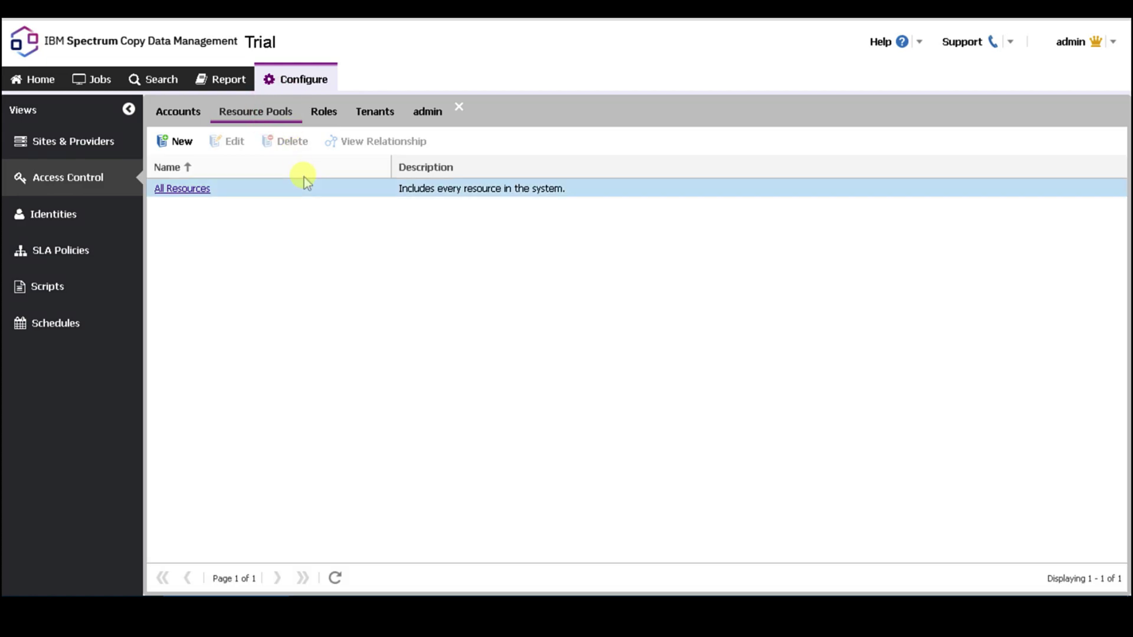
pyautogui.click(322, 111)
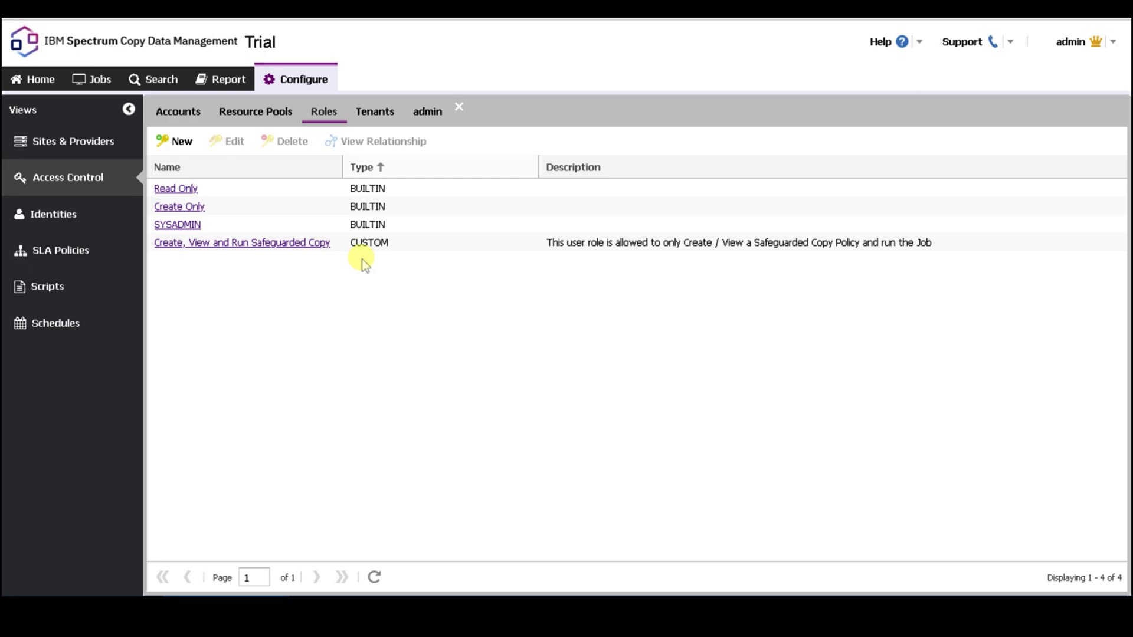
pyautogui.click(103, 216)
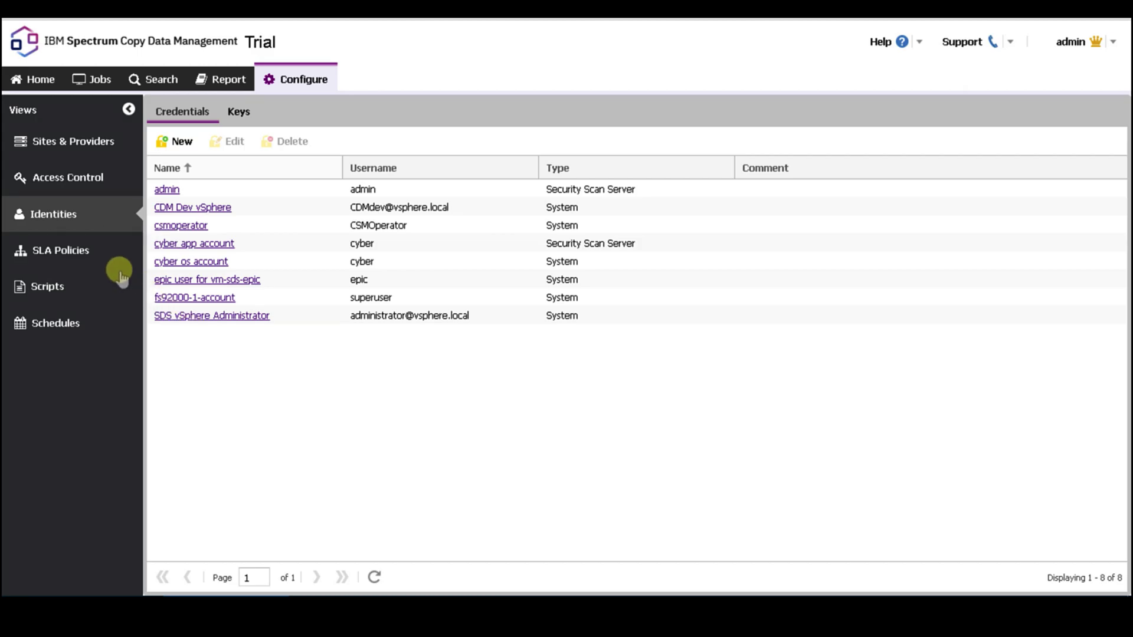
# Step: Start a new SLA policy for IBM Spectrum Virtualize and check which copy operations its source offers
pyautogui.click(93, 253)
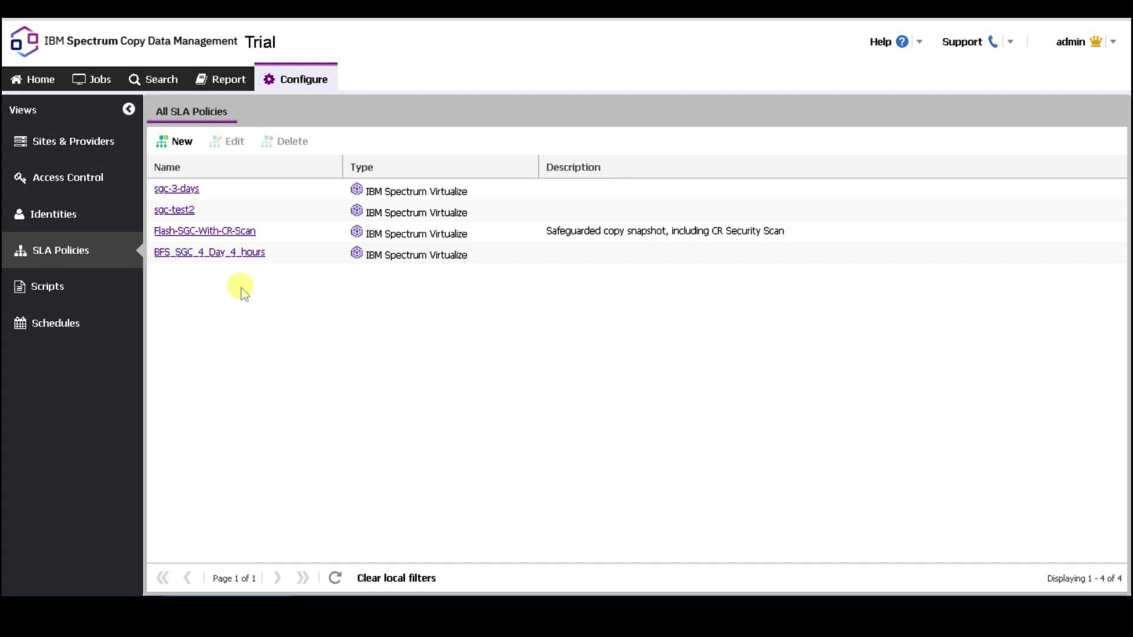
pyautogui.click(183, 142)
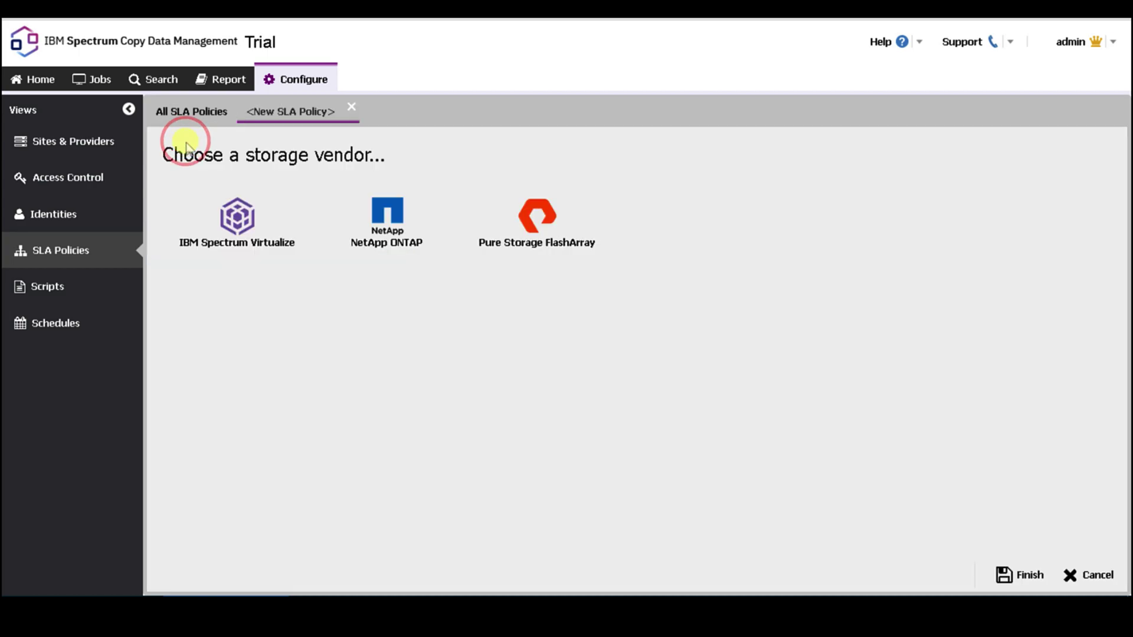
pyautogui.click(242, 224)
pyautogui.click(250, 227)
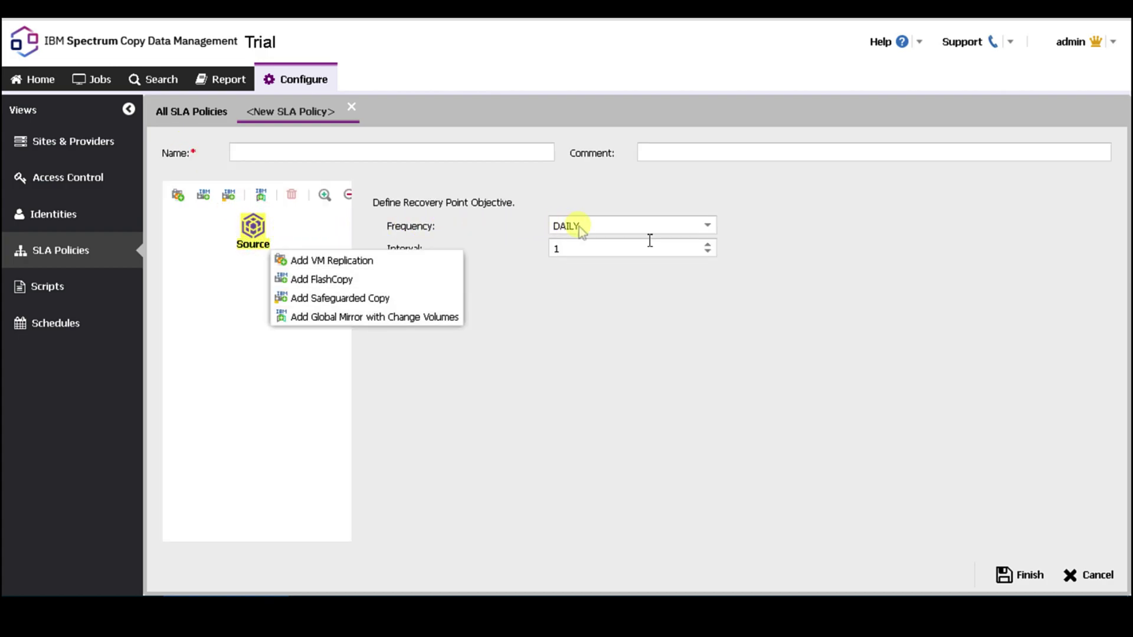
# Step: Check the recovery point frequency options, trying MINUTE(S), and set the frequency to WEEKLY
pyautogui.click(670, 227)
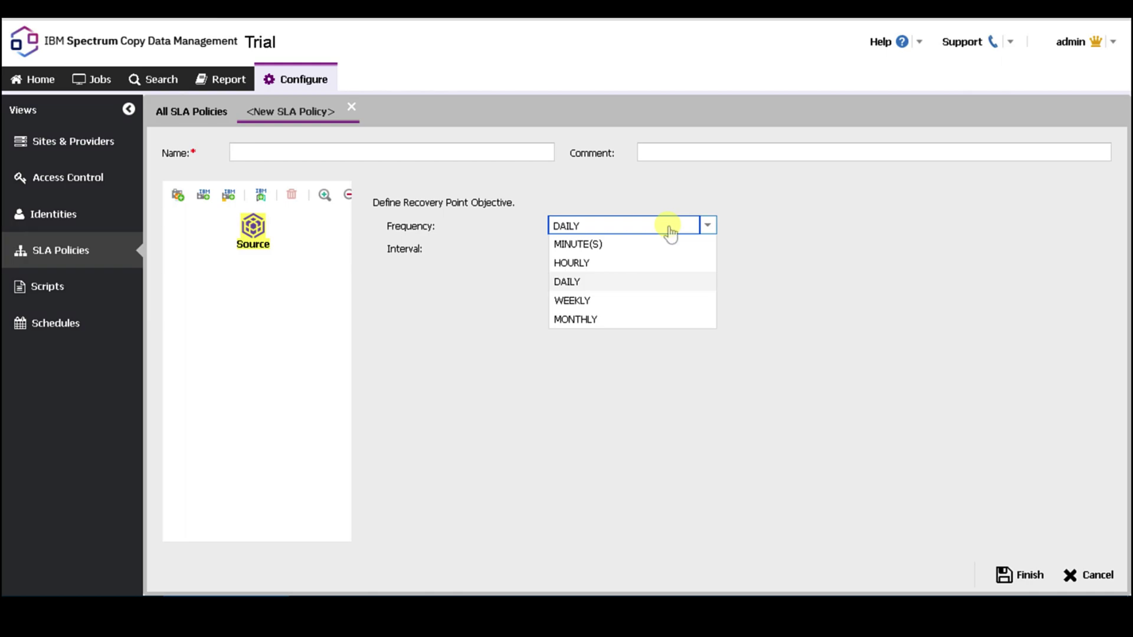
pyautogui.click(638, 245)
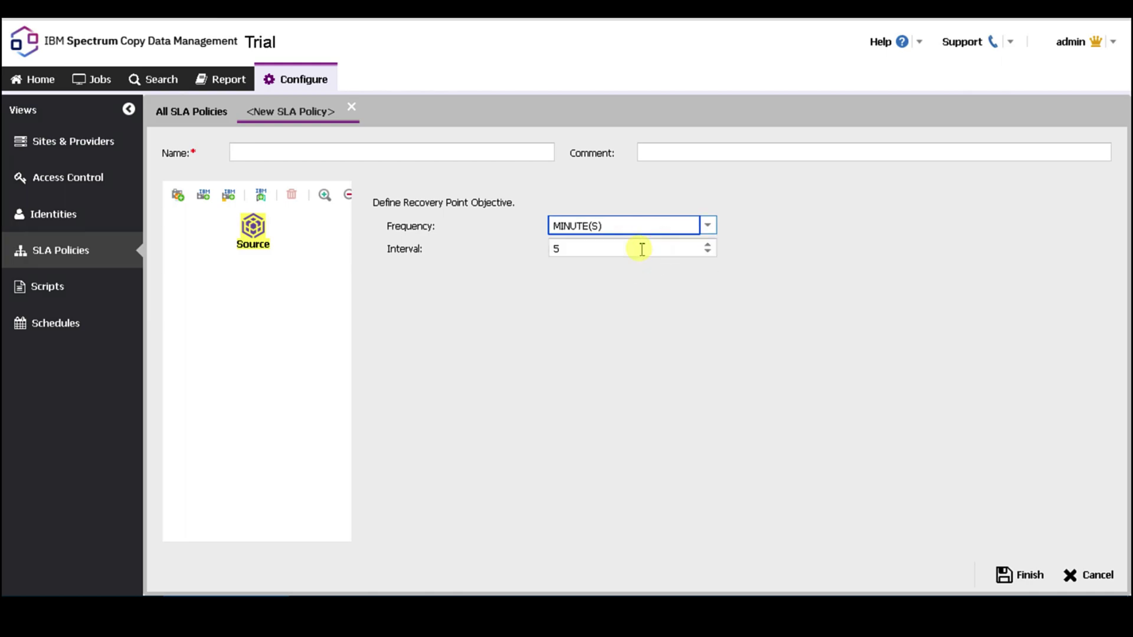
pyautogui.click(708, 226)
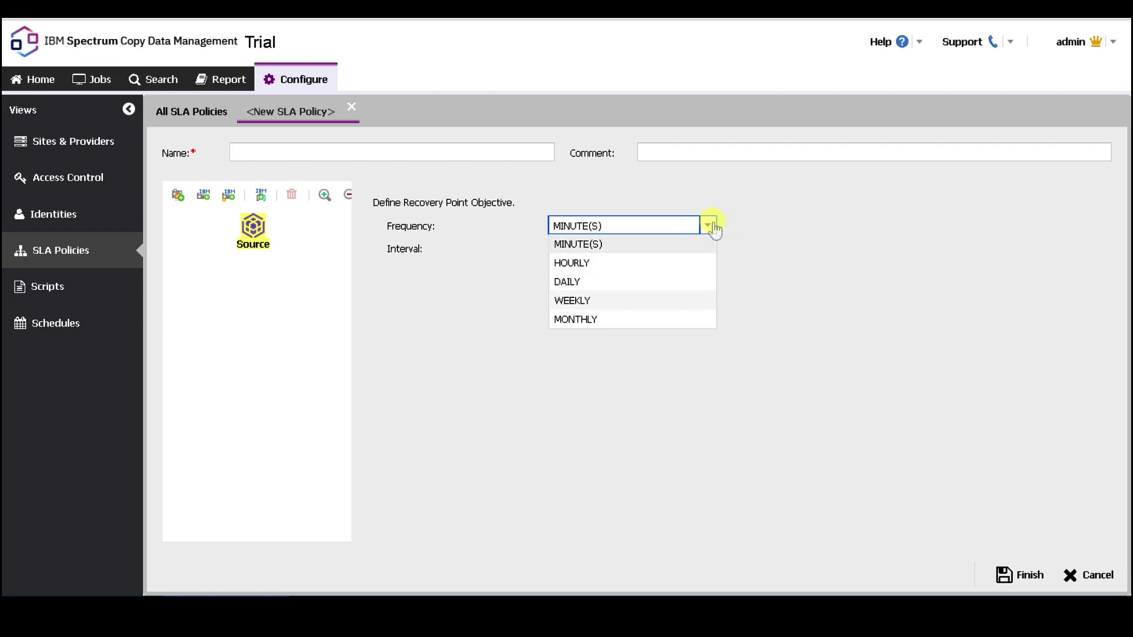
pyautogui.click(620, 300)
# Step: Add a Safeguarded Copy to the policy source and associate it with the SGC_EpicDB volume group on FS9200-1 at ATG-Herndon
pyautogui.click(254, 235)
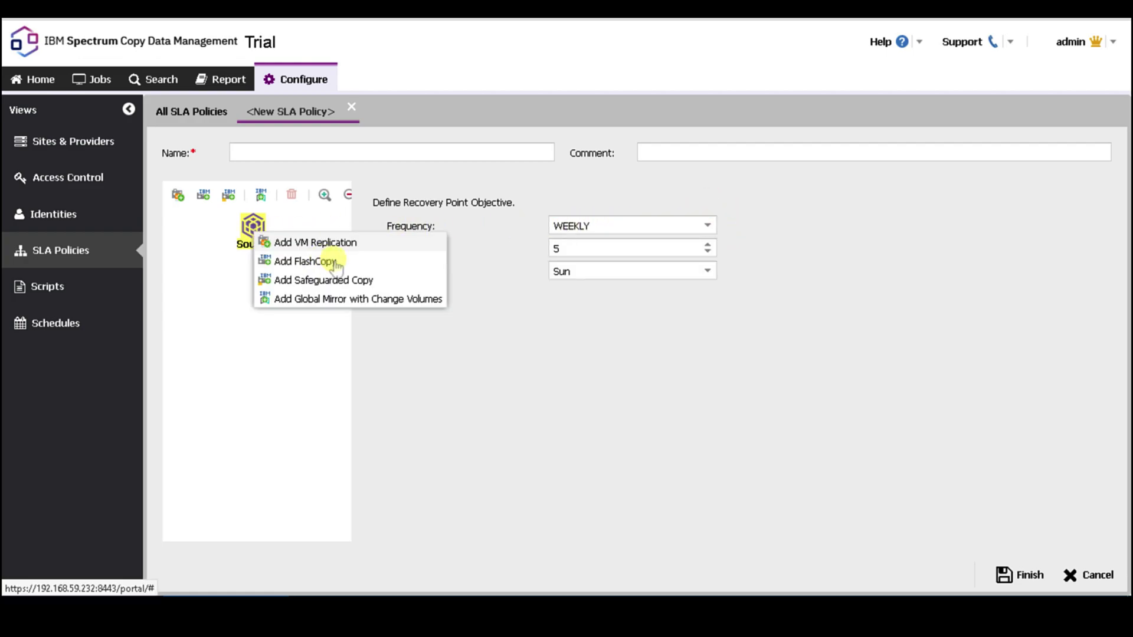
pyautogui.click(425, 281)
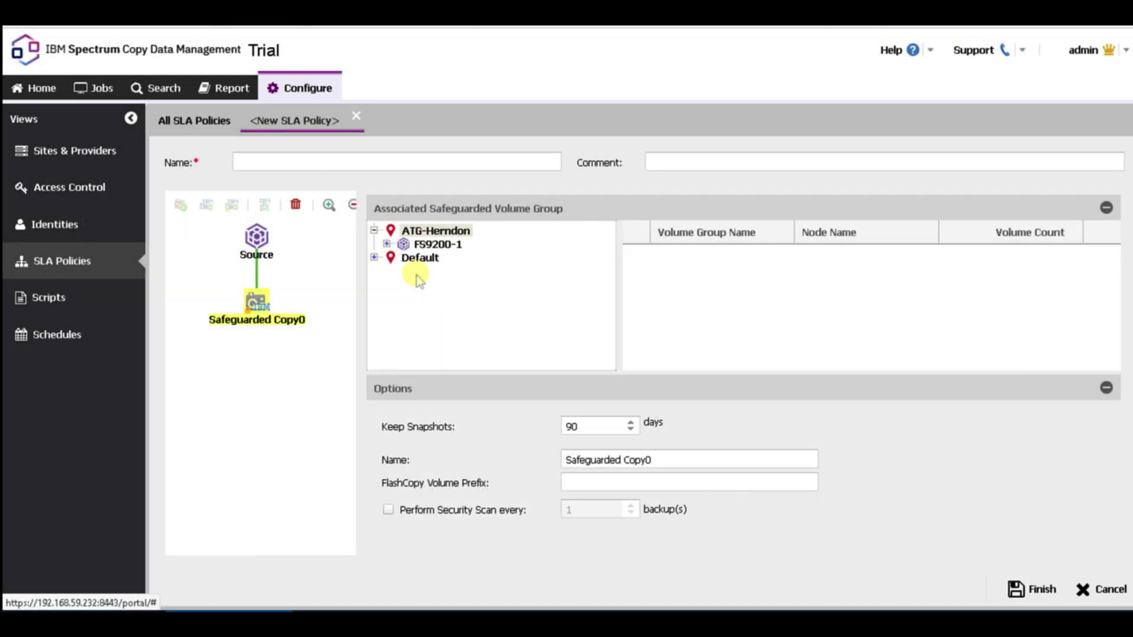
pyautogui.click(387, 244)
pyautogui.click(418, 271)
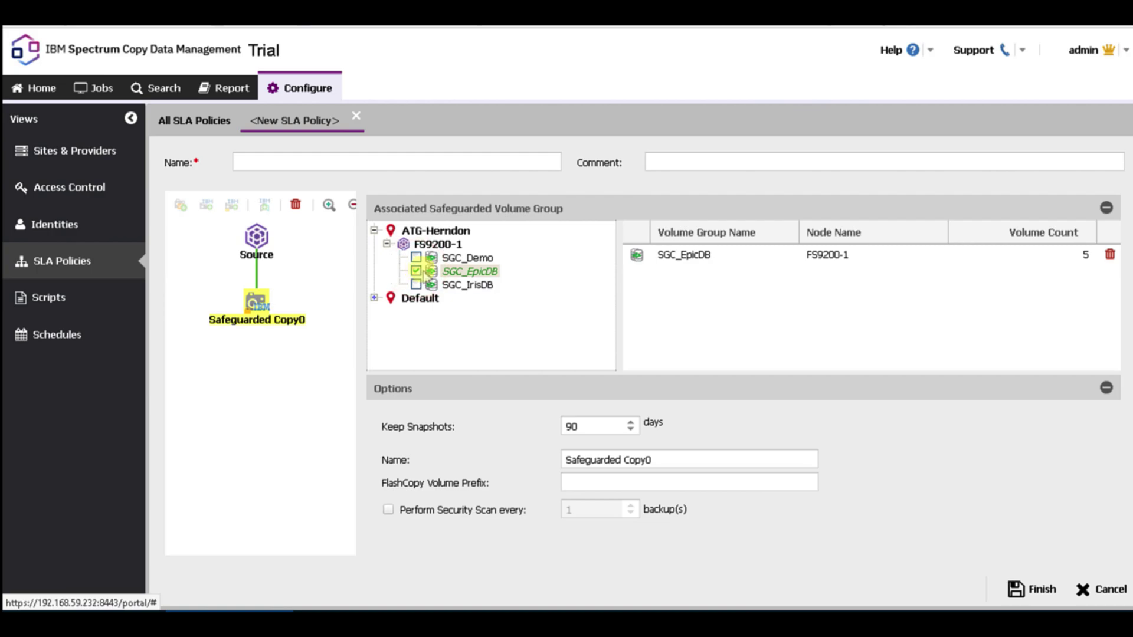
pyautogui.click(691, 258)
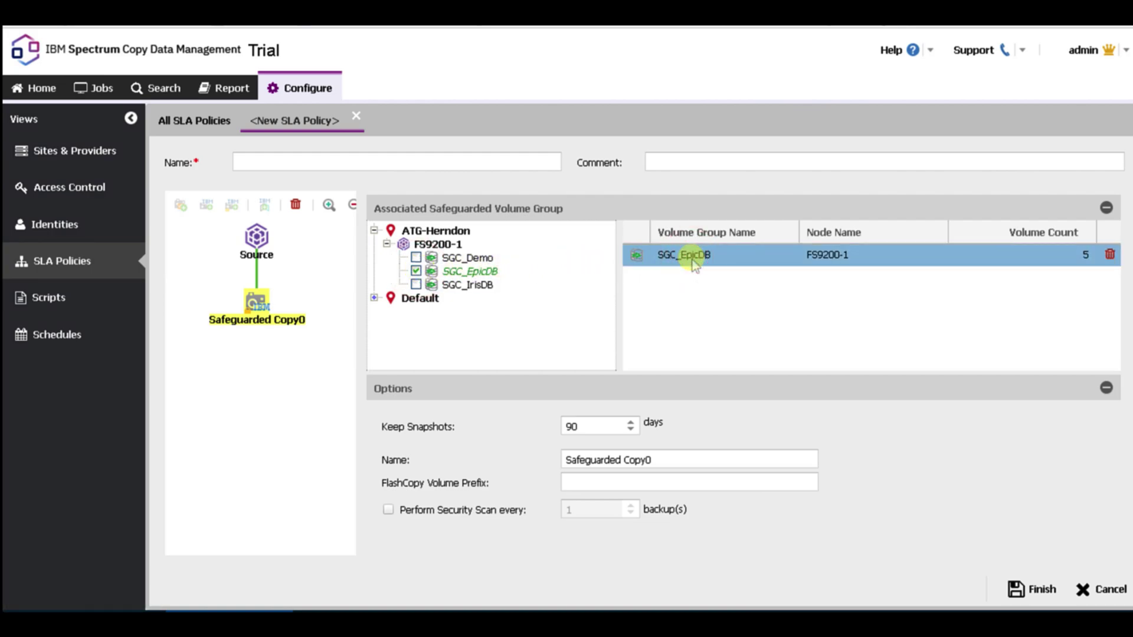
# Step: Leave snapshot retention at 90 days and the FlashCopy volume prefix blank, and enable the security scan
pyautogui.doubleClick(582, 425)
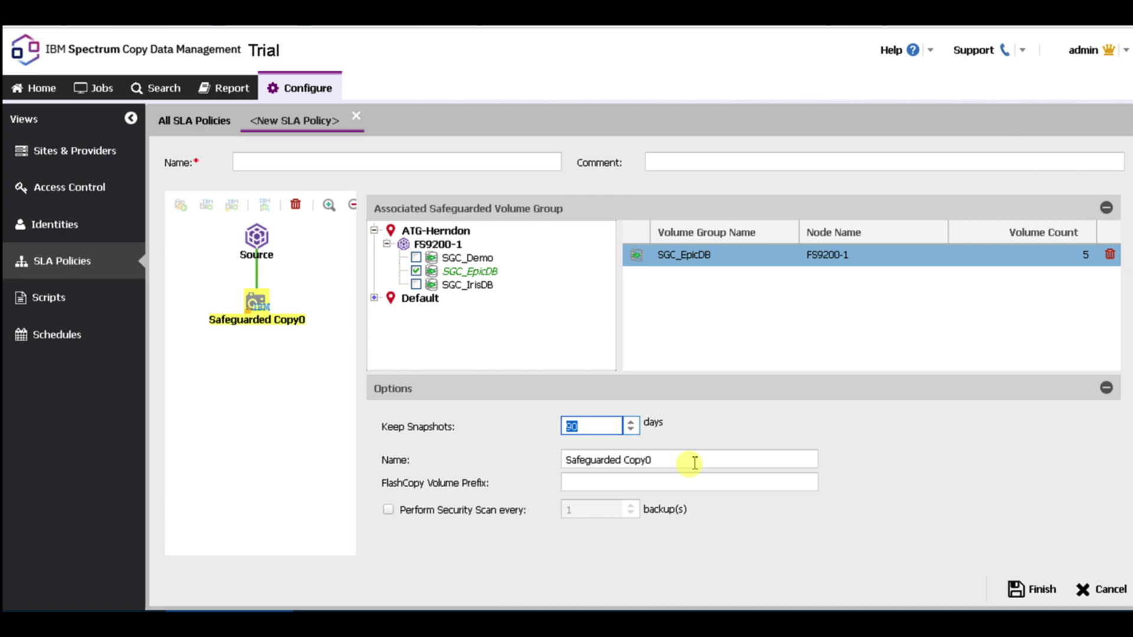
pyautogui.click(648, 484)
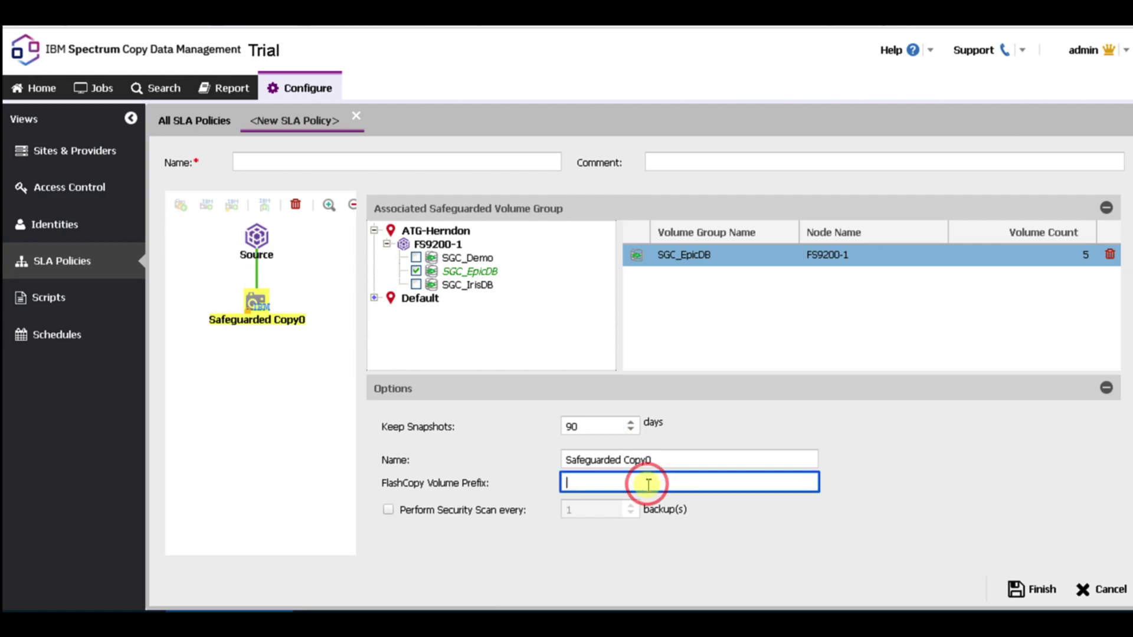
pyautogui.click(452, 511)
pyautogui.click(384, 510)
# Step: Keep the security scan at every 1 backup and choose a security server under ATG-Herndon for the scans
pyautogui.scroll(-1, 385, 517)
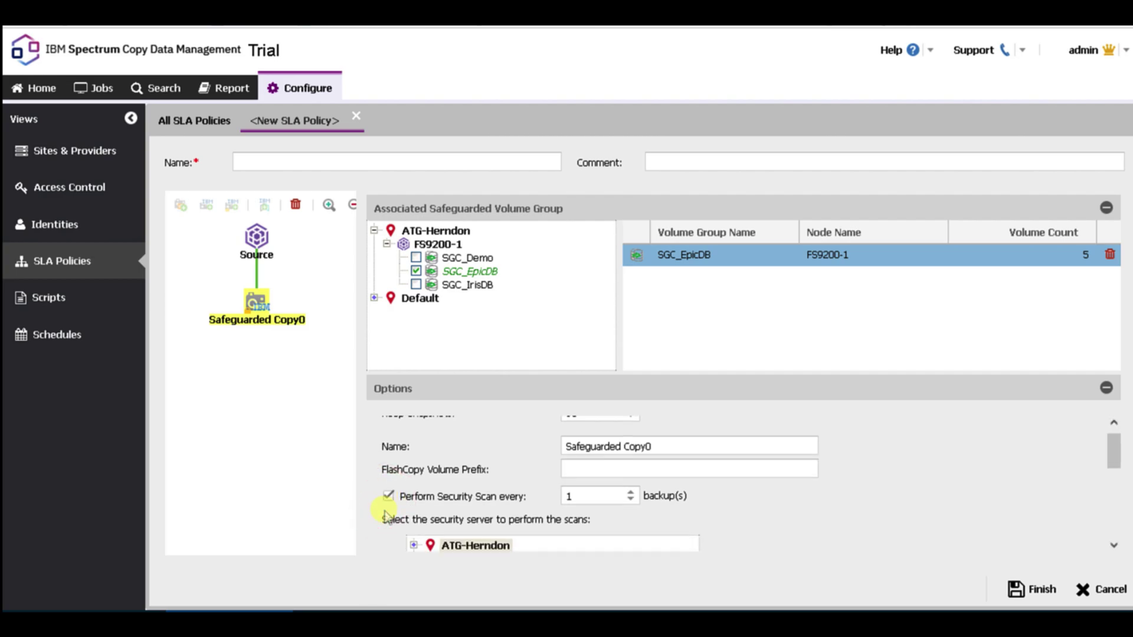
pyautogui.moveTo(1113, 448); pyautogui.dragTo(1108, 471)
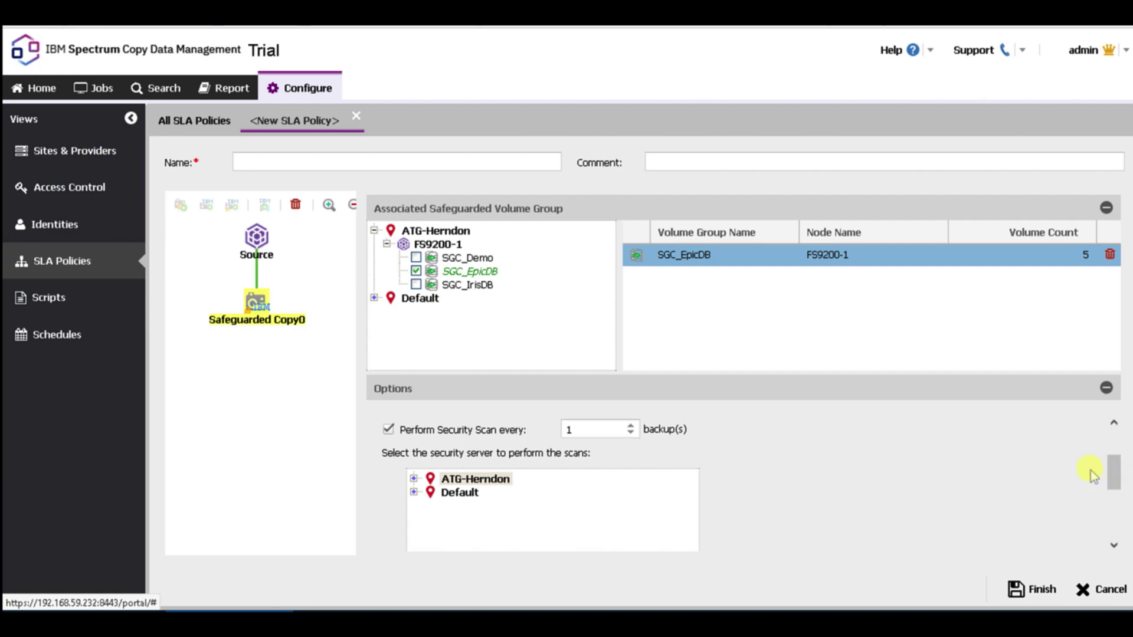
pyautogui.click(594, 426)
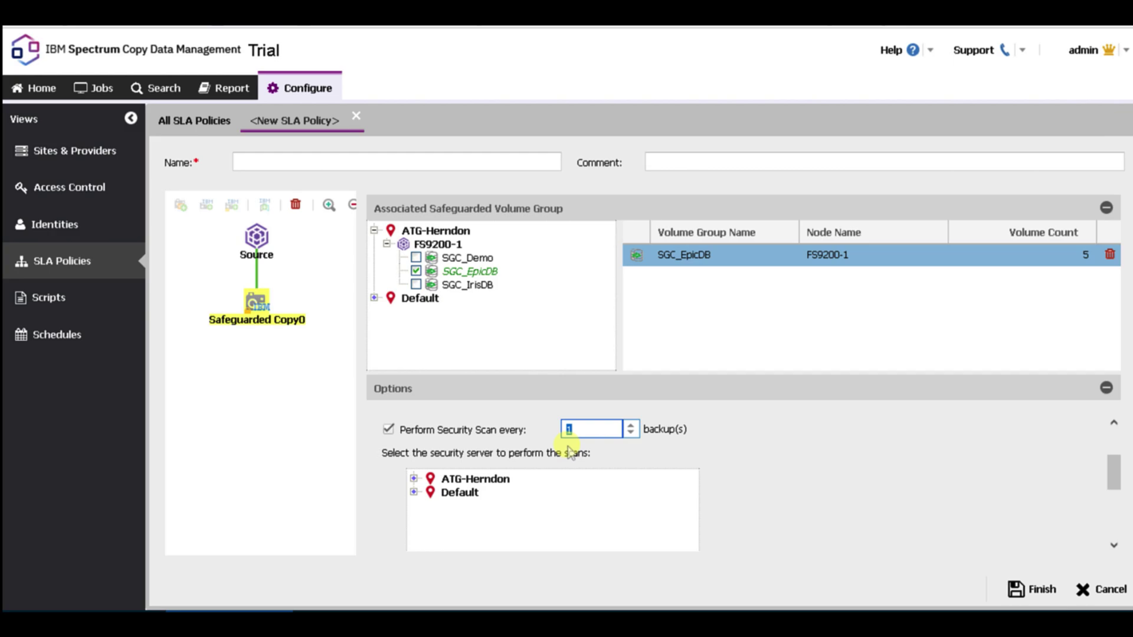
pyautogui.click(414, 478)
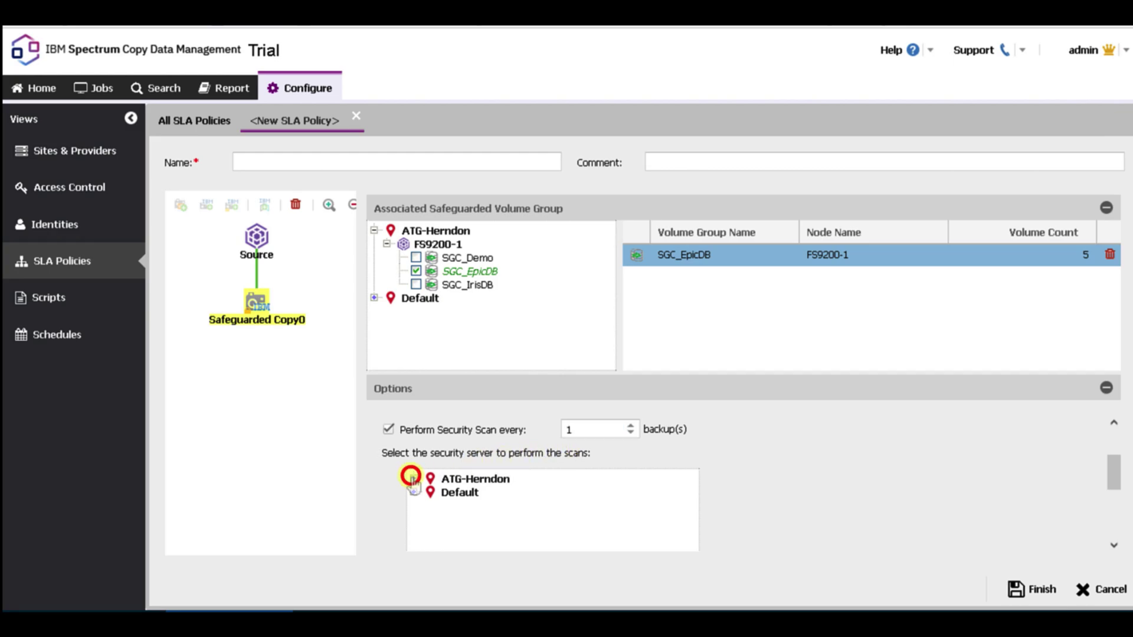
pyautogui.click(442, 492)
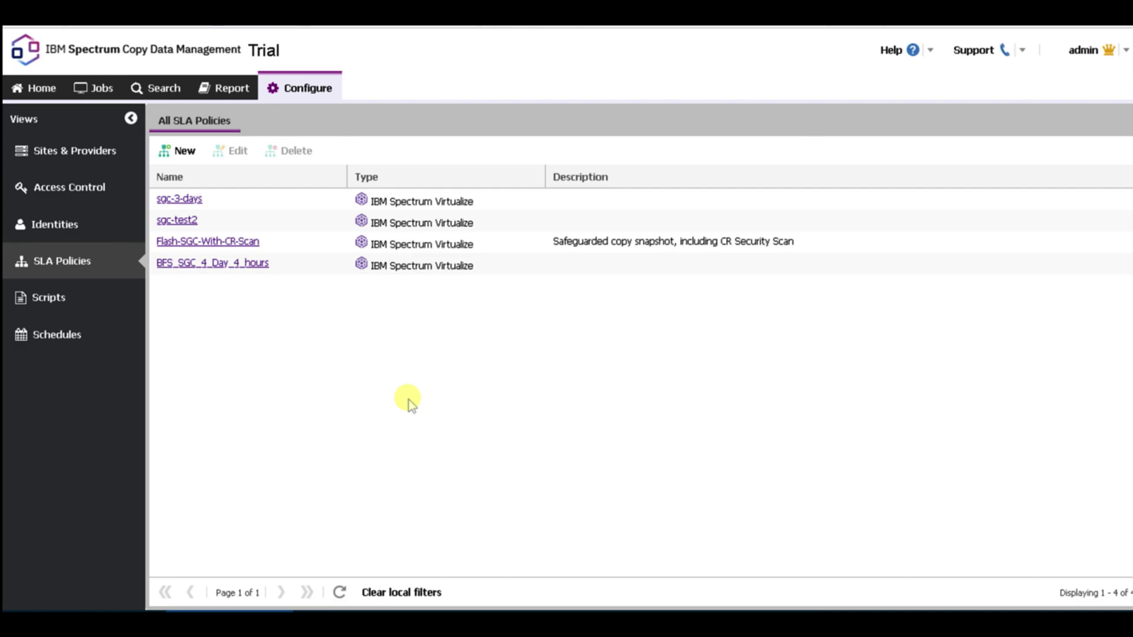
# Step: Go to the InterSystems Database jobs and start a new backup job
pyautogui.click(101, 88)
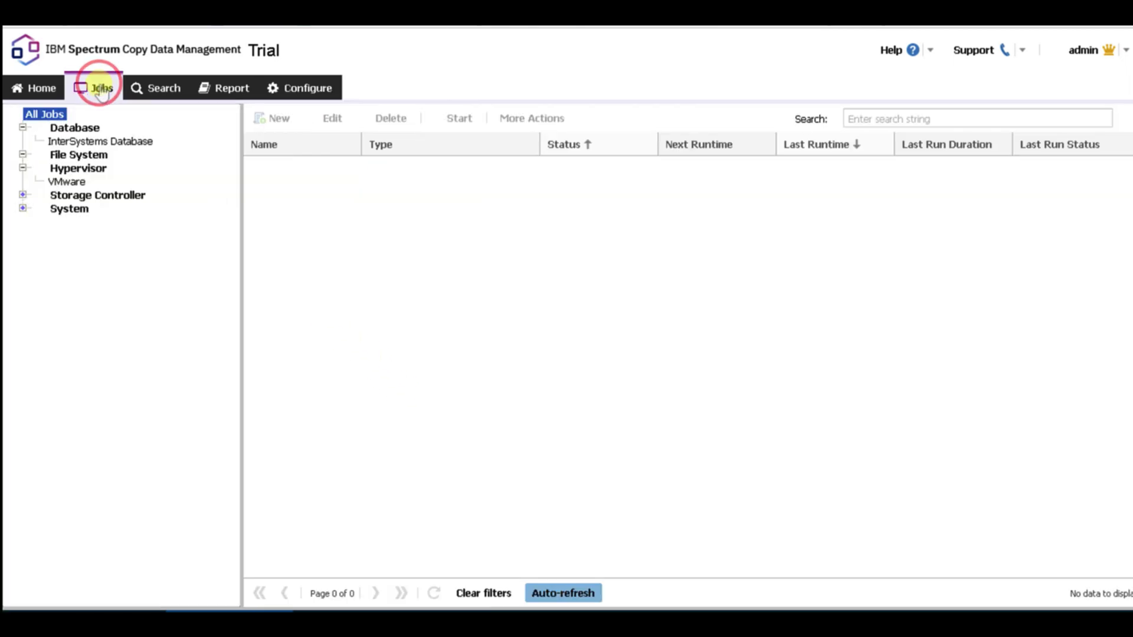
pyautogui.click(140, 147)
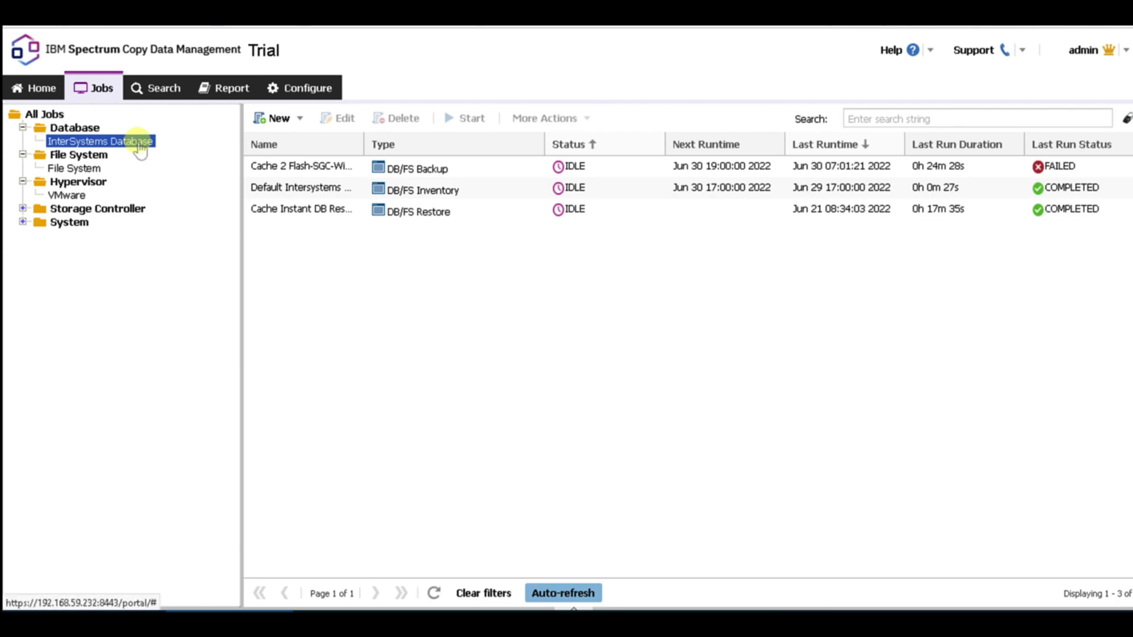
pyautogui.click(277, 119)
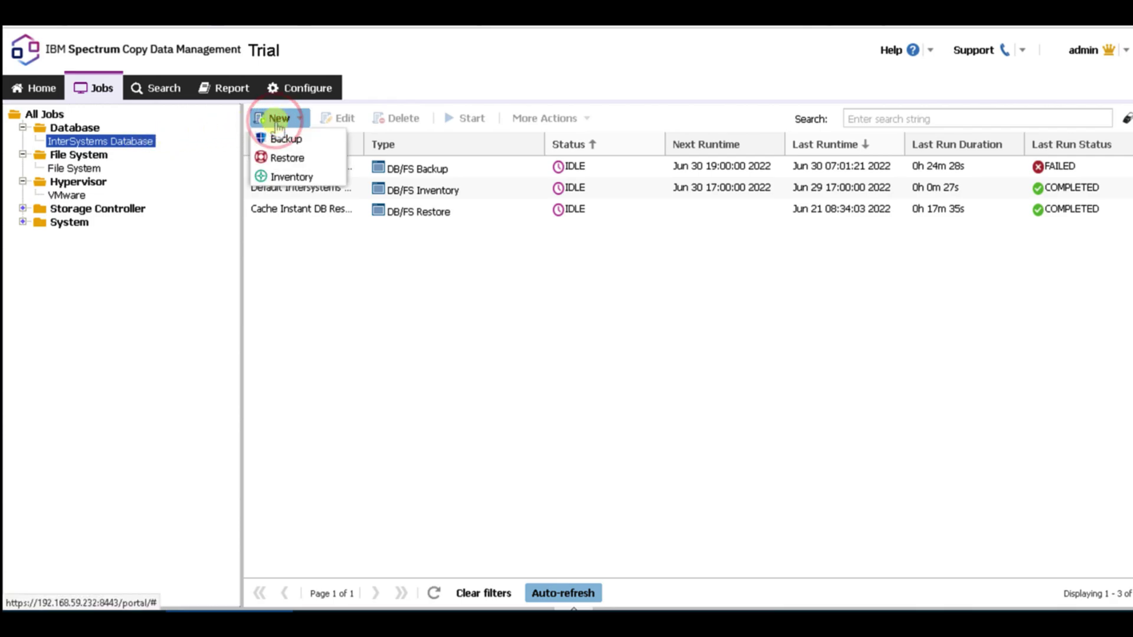
pyautogui.click(315, 142)
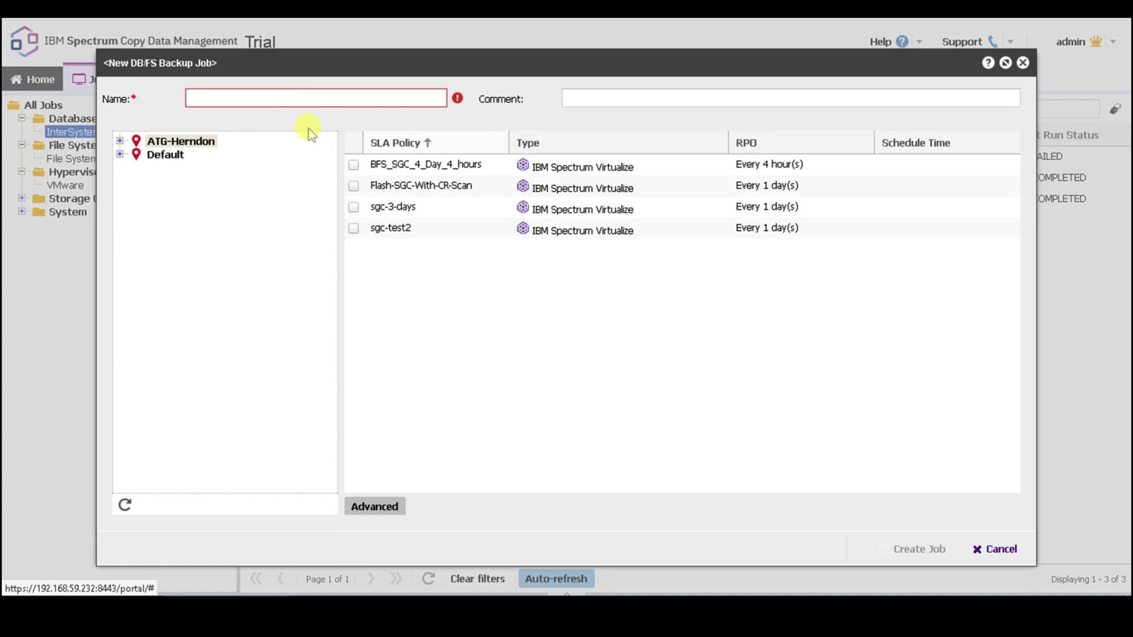
# Step: Include vm-sds-epic/cache_2018.1 at ATG-Herndon in the backup job and assign it the Flash-SGC-With-CR-Scan SLA policy
pyautogui.click(120, 141)
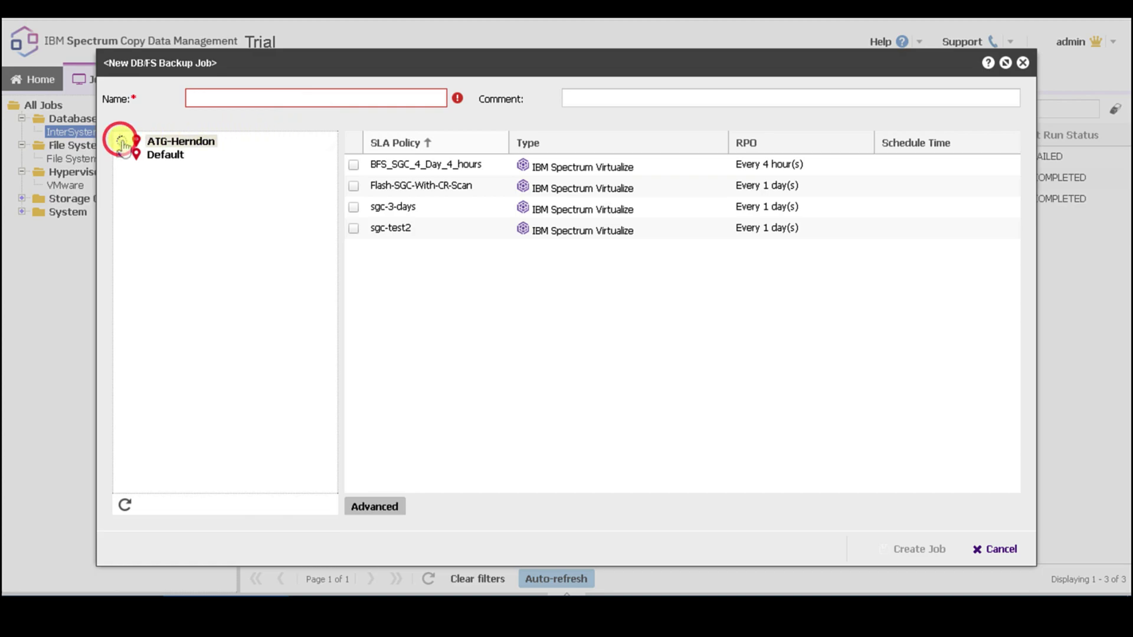
pyautogui.click(149, 167)
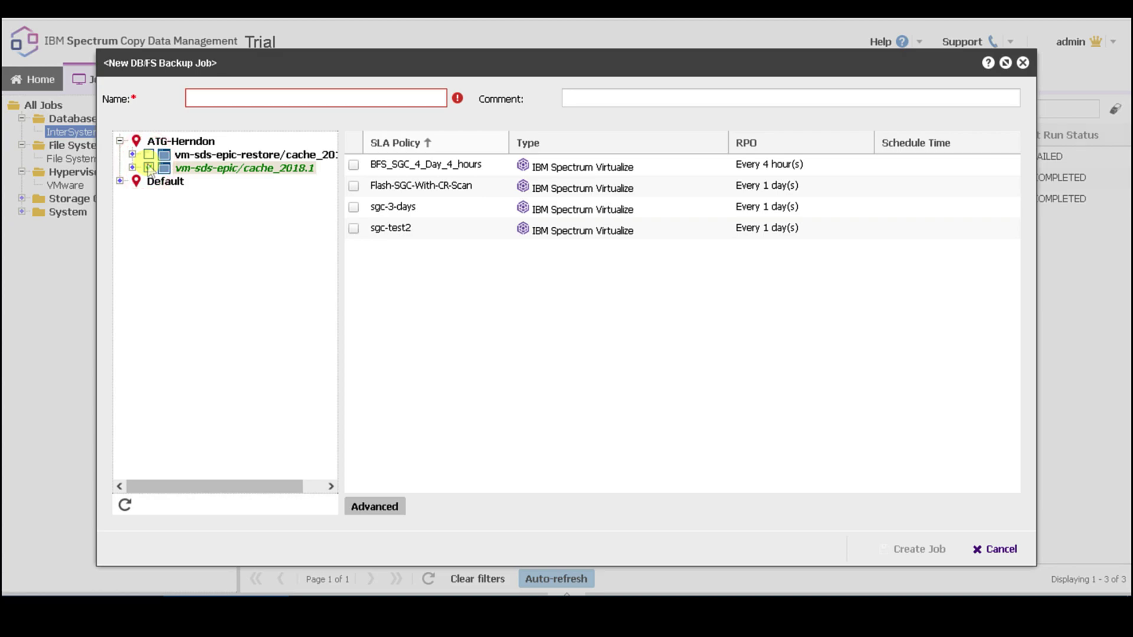
pyautogui.click(355, 186)
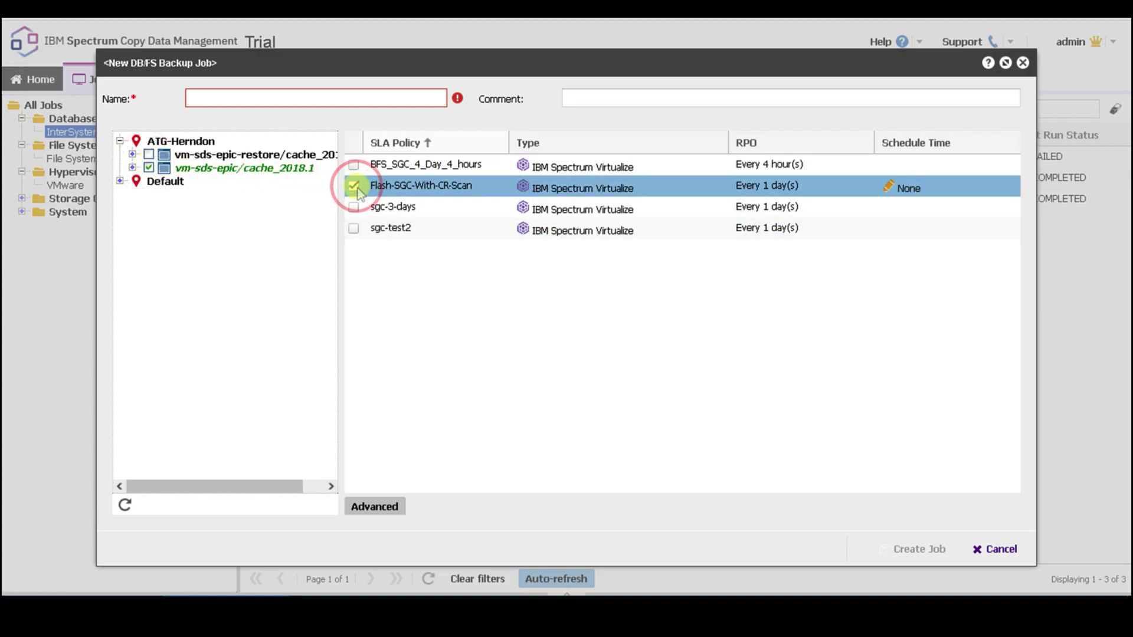
# Step: Enable a schedule for the Flash-SGC-With-CR-Scan policy, starting Jun 30 2022 at 04:00:00
pyautogui.click(909, 188)
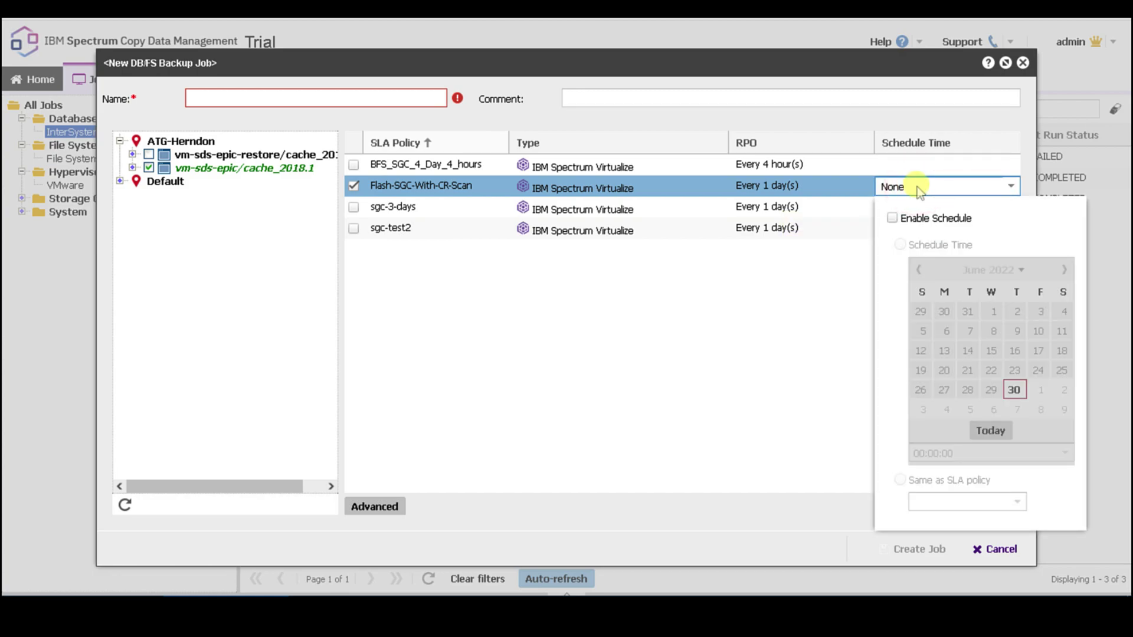
pyautogui.click(922, 219)
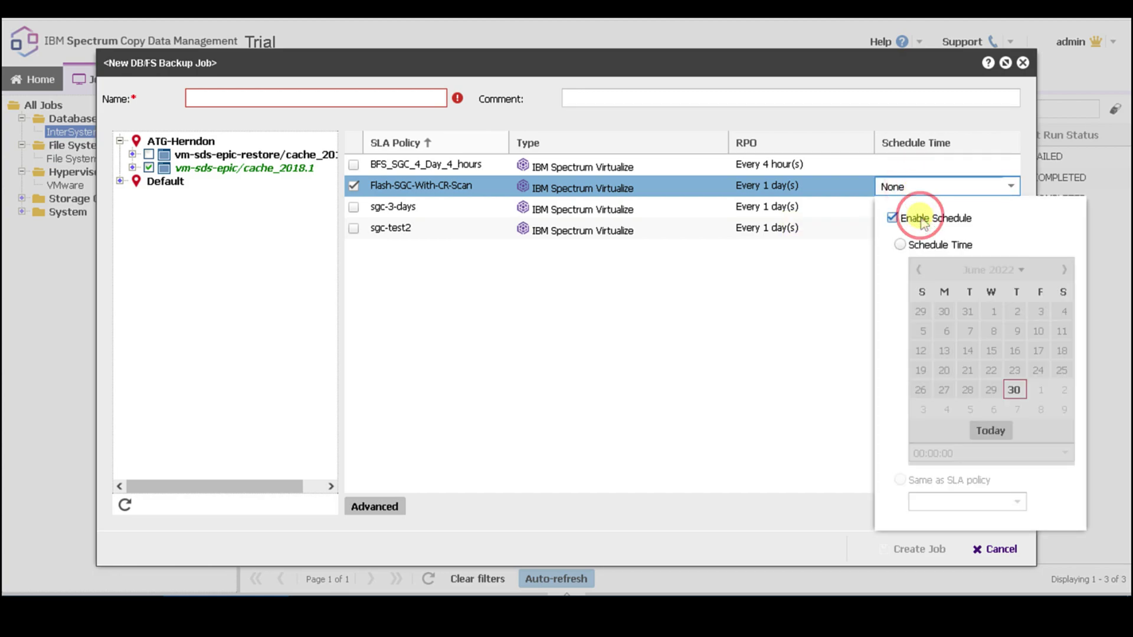
pyautogui.click(935, 245)
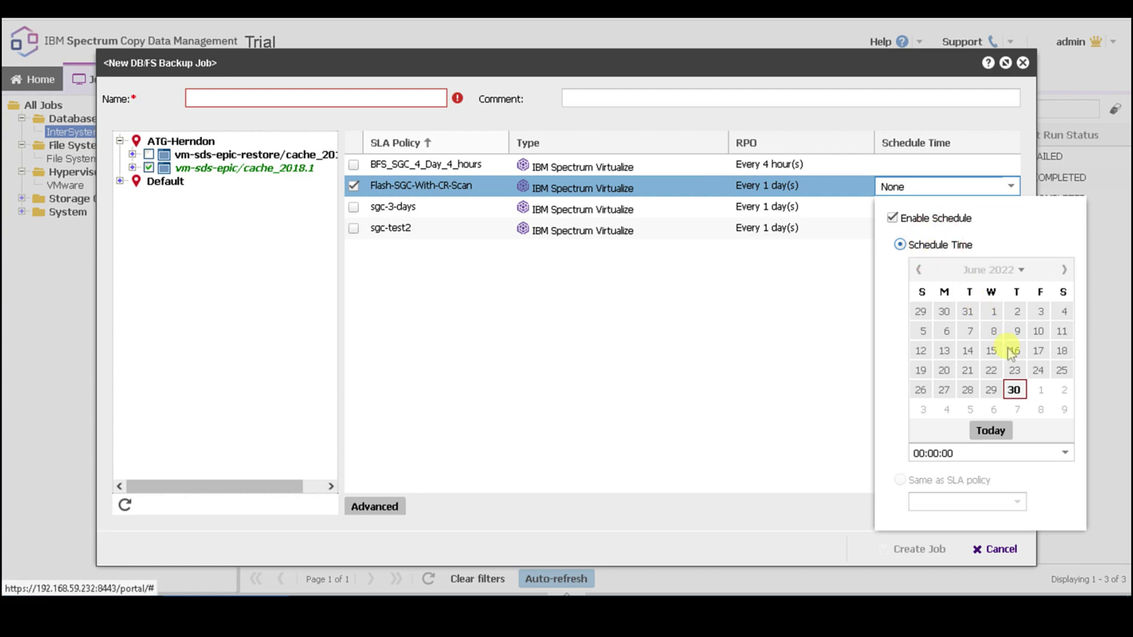
pyautogui.click(1066, 452)
pyautogui.scroll(-1, 1051, 437)
pyautogui.scroll(-1, 1050, 436)
pyautogui.click(986, 391)
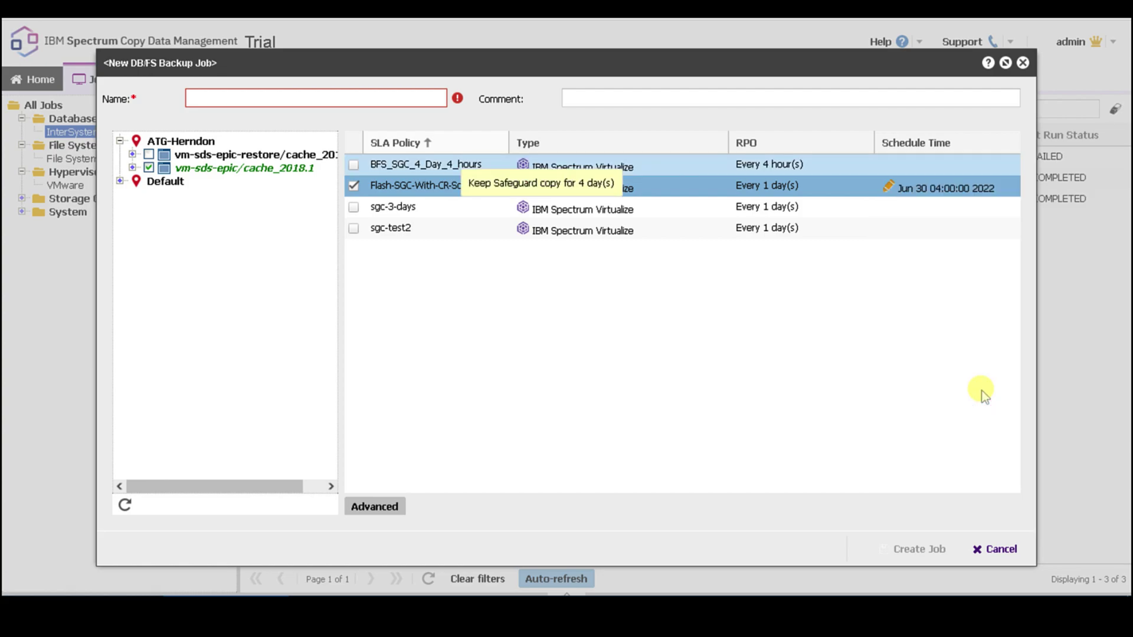
# Step: Name the backup job Pepe and discard it without creating it
pyautogui.click(403, 95)
pyautogui.write('Pepe')
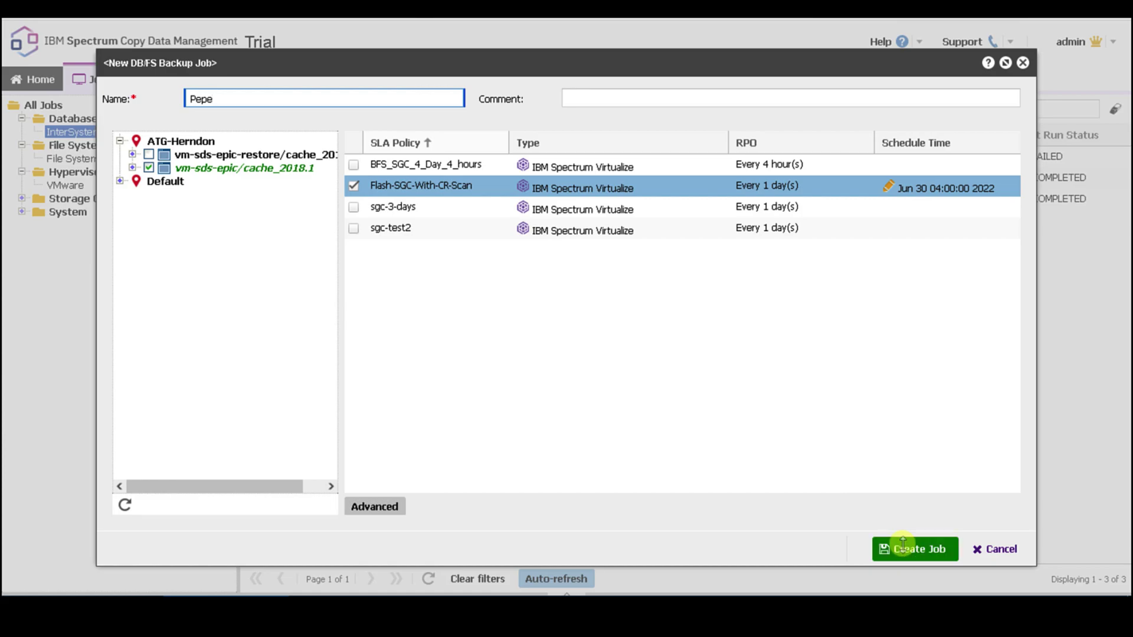
pyautogui.click(992, 554)
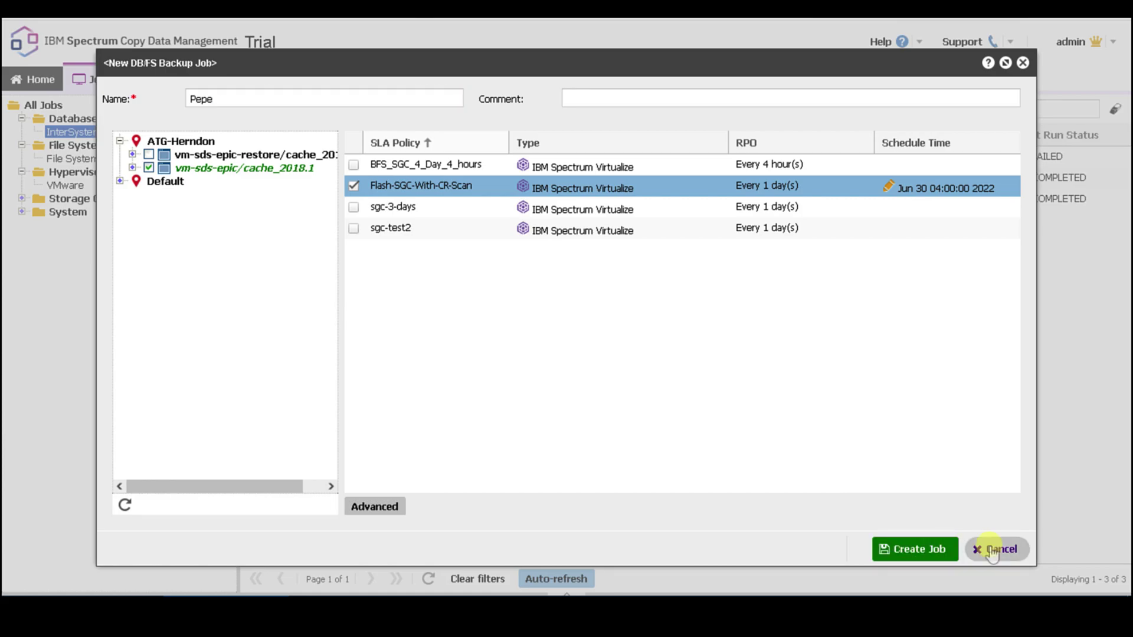
pyautogui.click(992, 551)
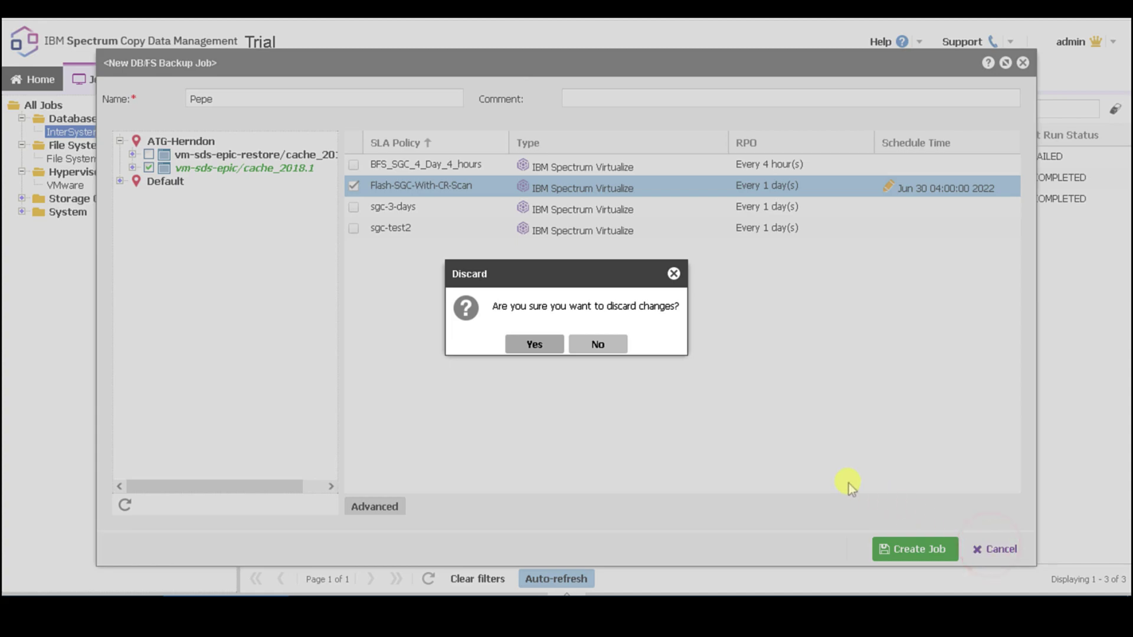
pyautogui.click(531, 343)
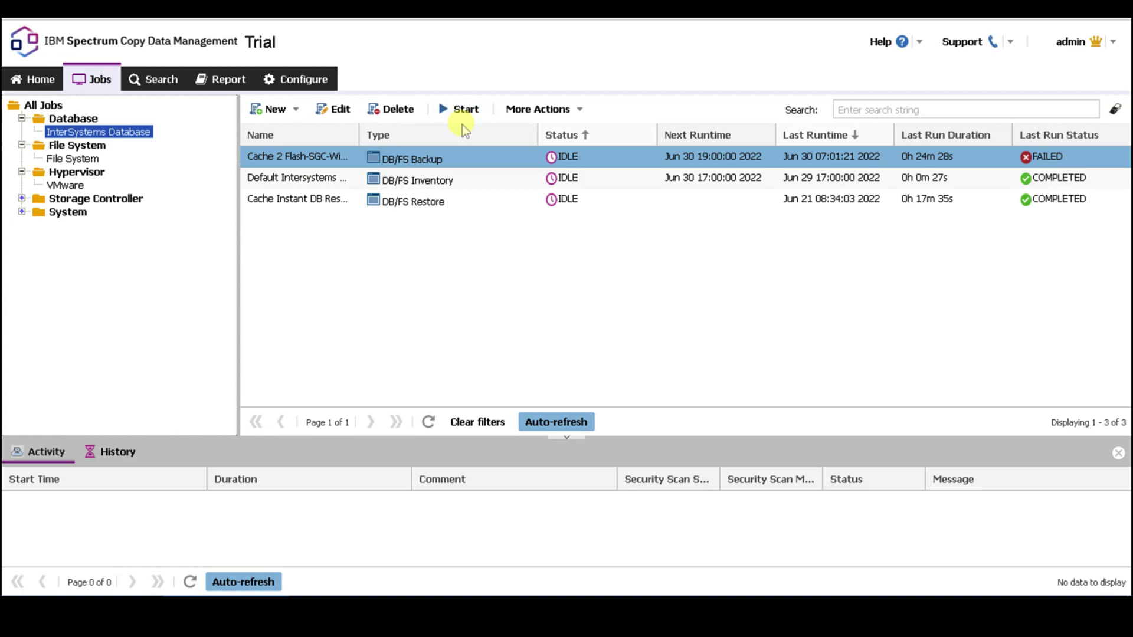
# Step: Review the tasks and log of the Jun 30 07:01:21 2022 run in the Cache 2 Flash-SGC-With-CR-Scan job's history
pyautogui.click(109, 456)
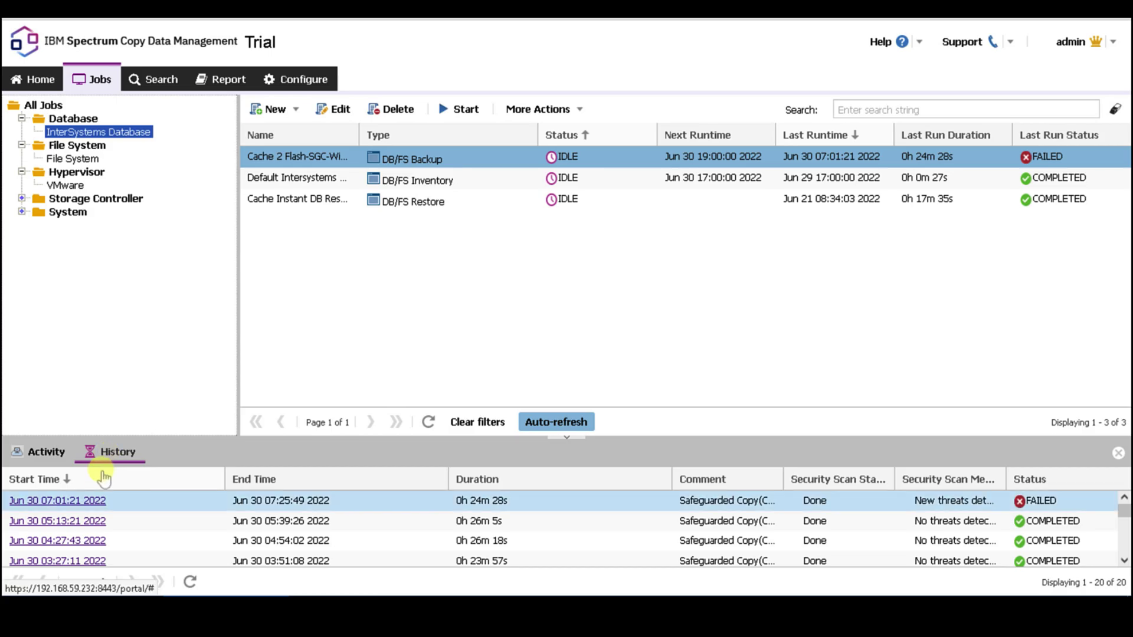
pyautogui.click(89, 501)
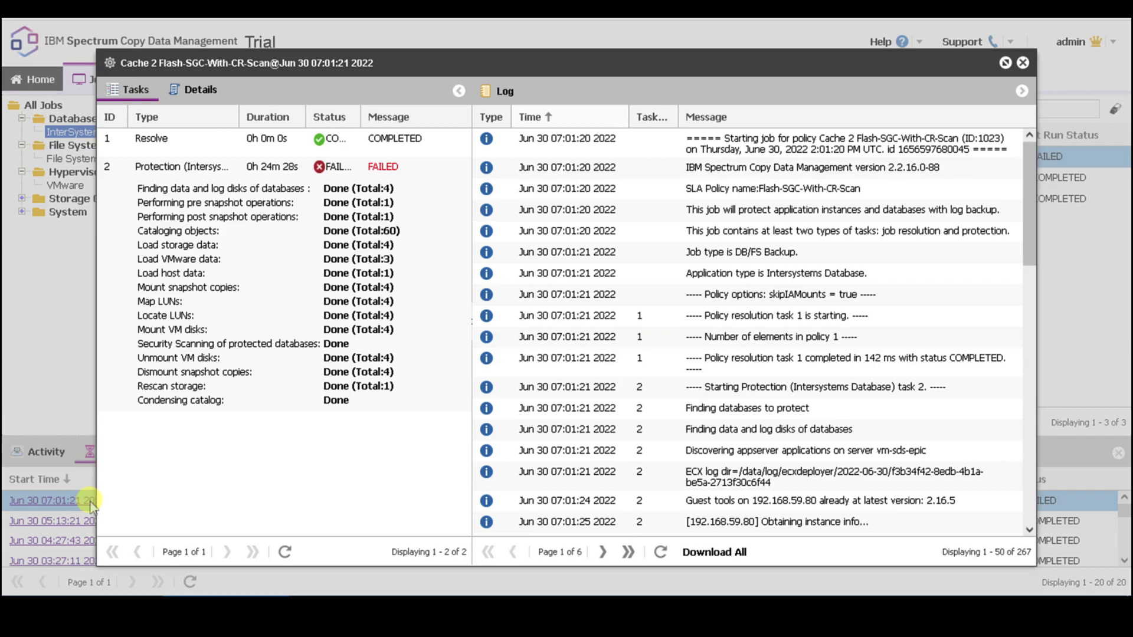
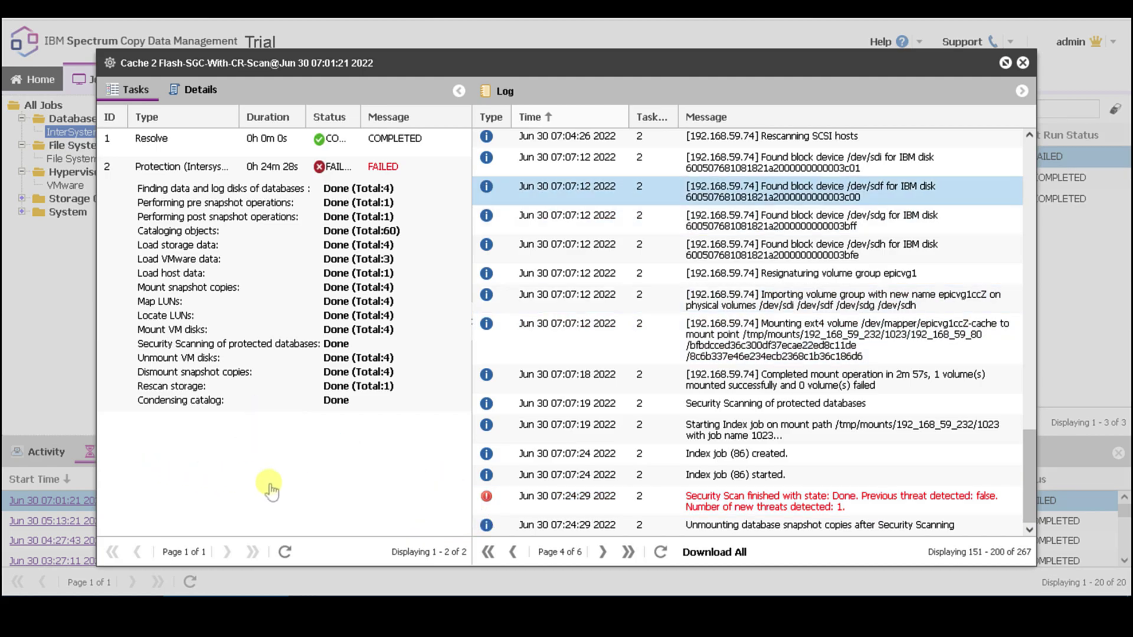
pyautogui.press('Escape')
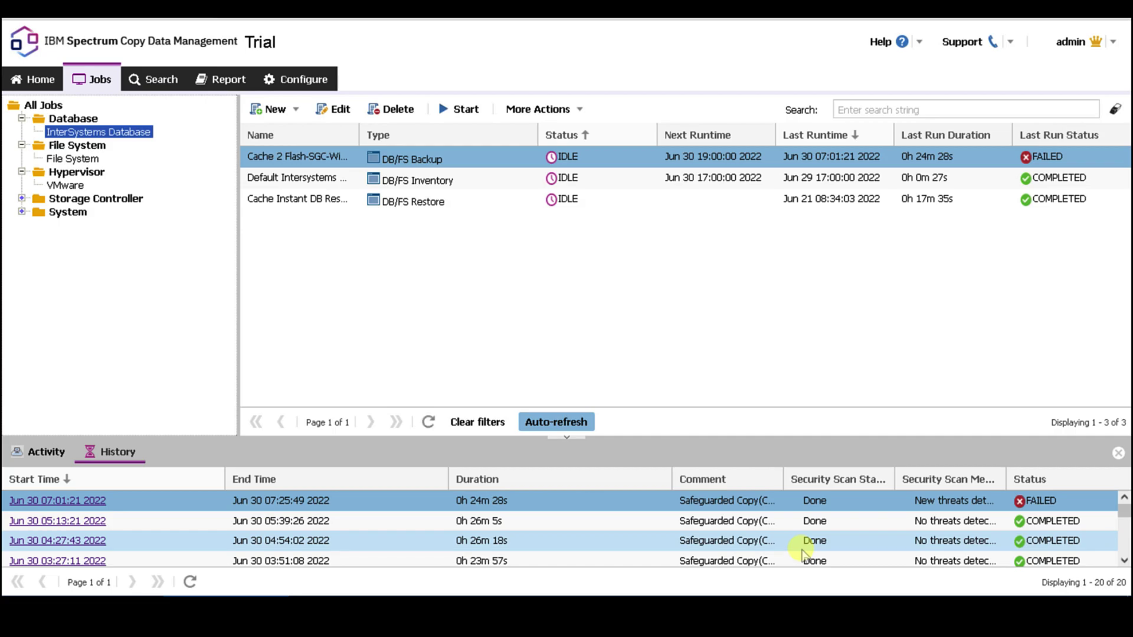
# Step: Compare the security scan status and messages of the Jun 30 runs in the backup job's history
pyautogui.click(1124, 561)
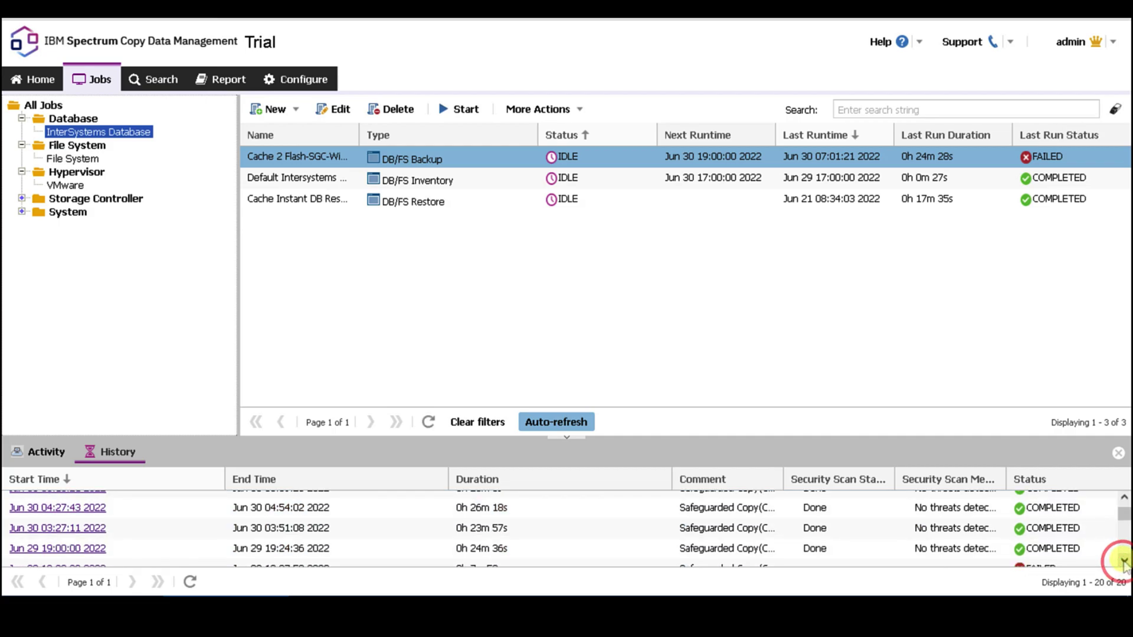
pyautogui.click(1124, 498)
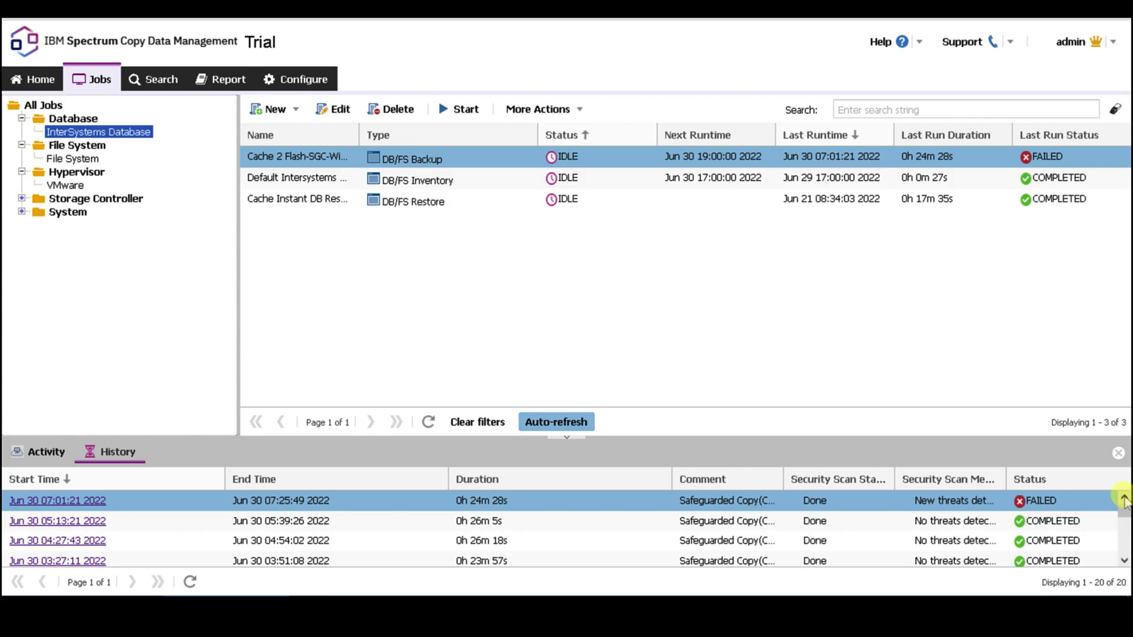
pyautogui.click(921, 521)
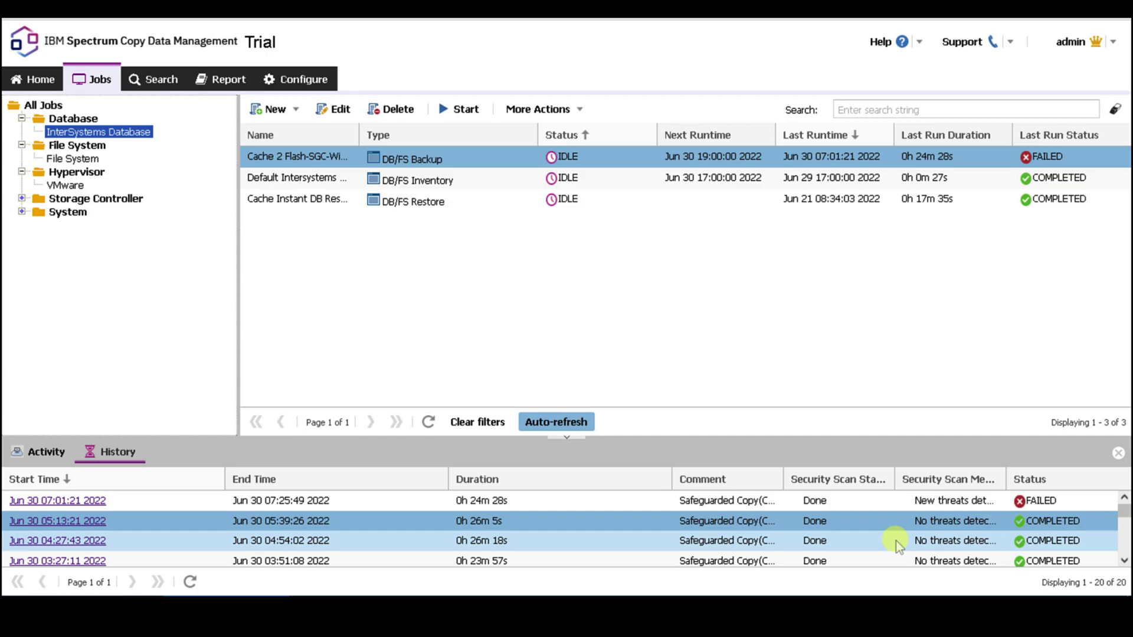
pyautogui.click(890, 501)
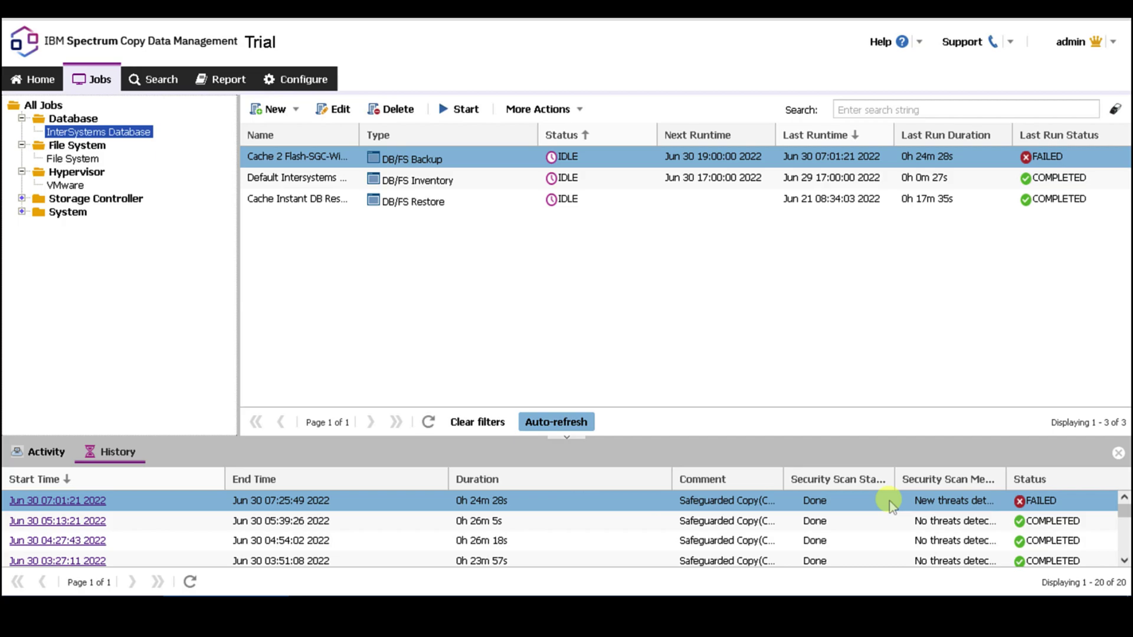
# Step: Start a new InterSystems Database restore job from the Instant Database Restore template
pyautogui.click(291, 108)
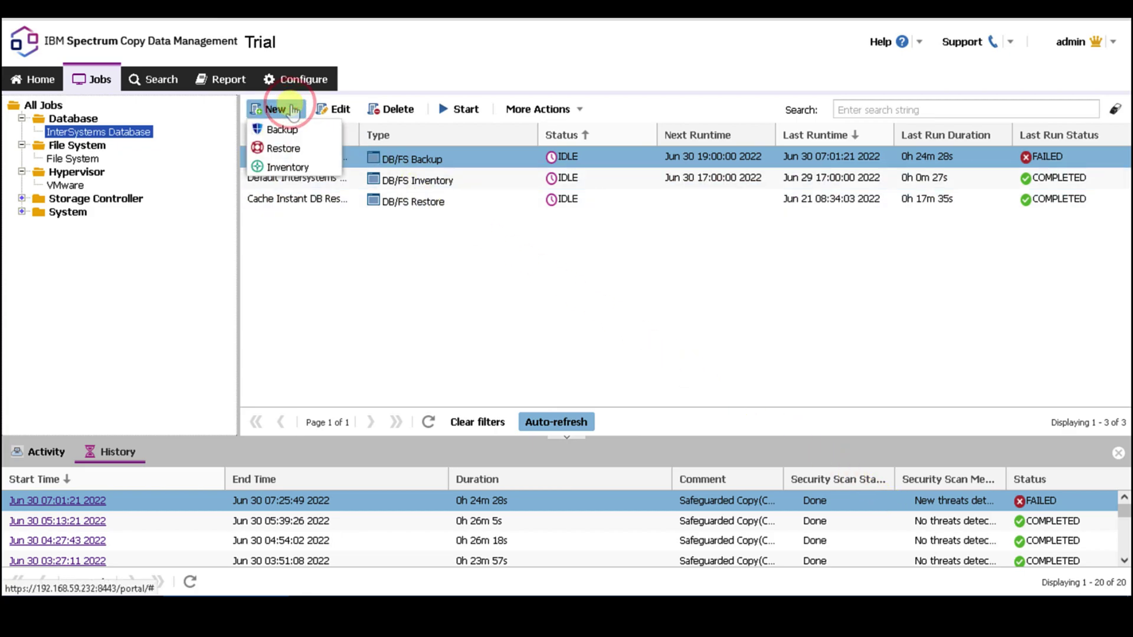
pyautogui.click(314, 156)
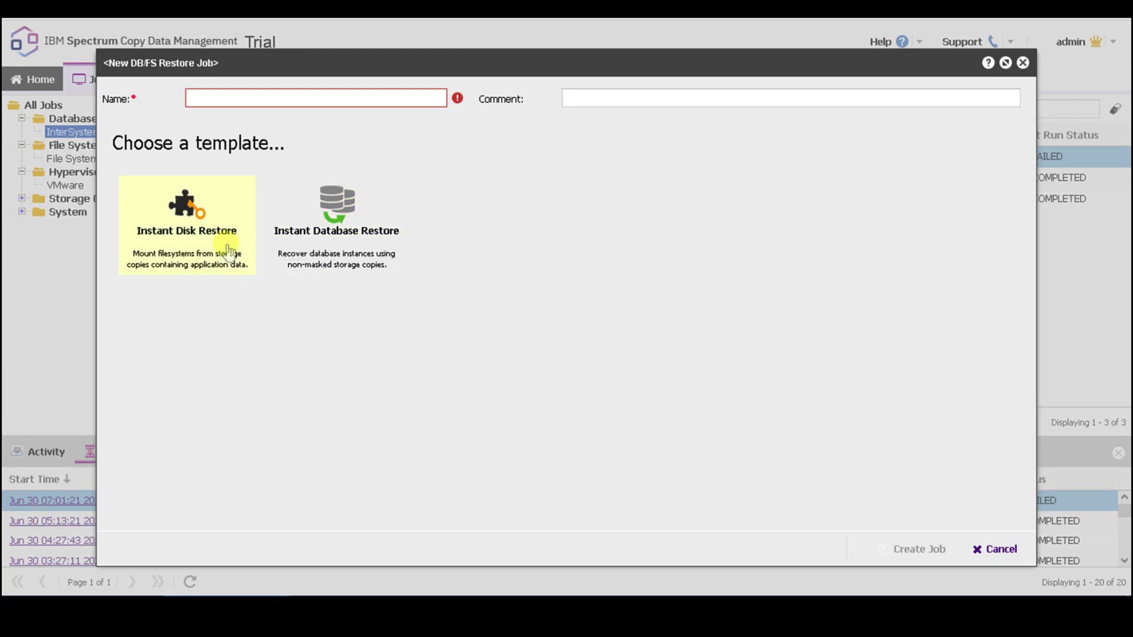
pyautogui.click(338, 226)
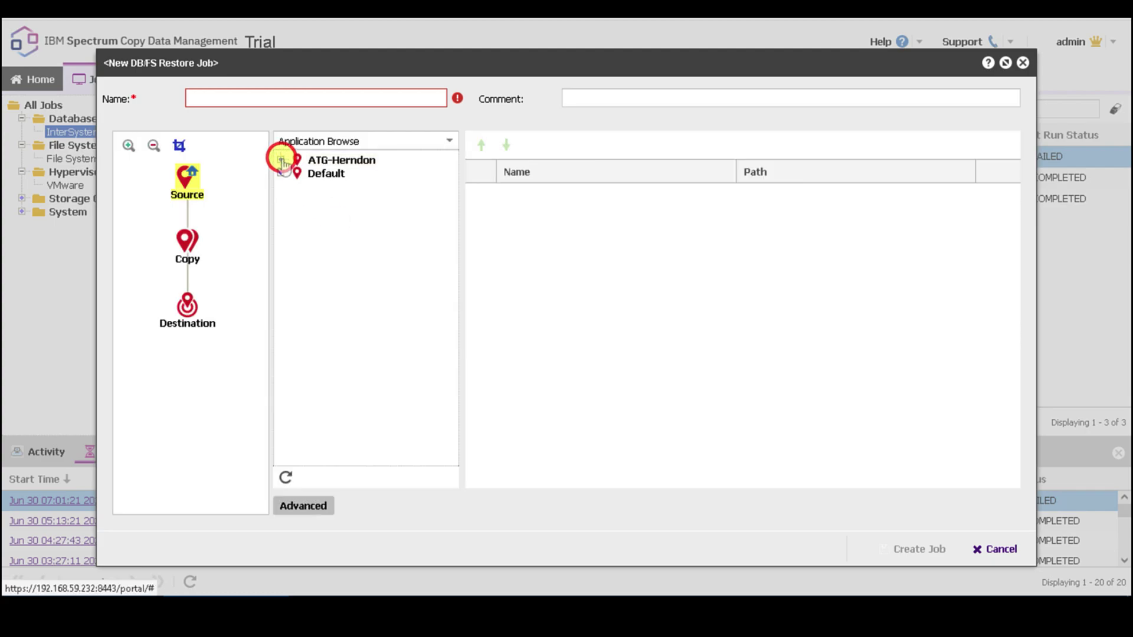
# Step: Set the CACHE database of vm-sds-epic/cache_2018.1 at ATG-Herndon as the restore source and open the copy selection
pyautogui.click(281, 159)
pyautogui.click(292, 174)
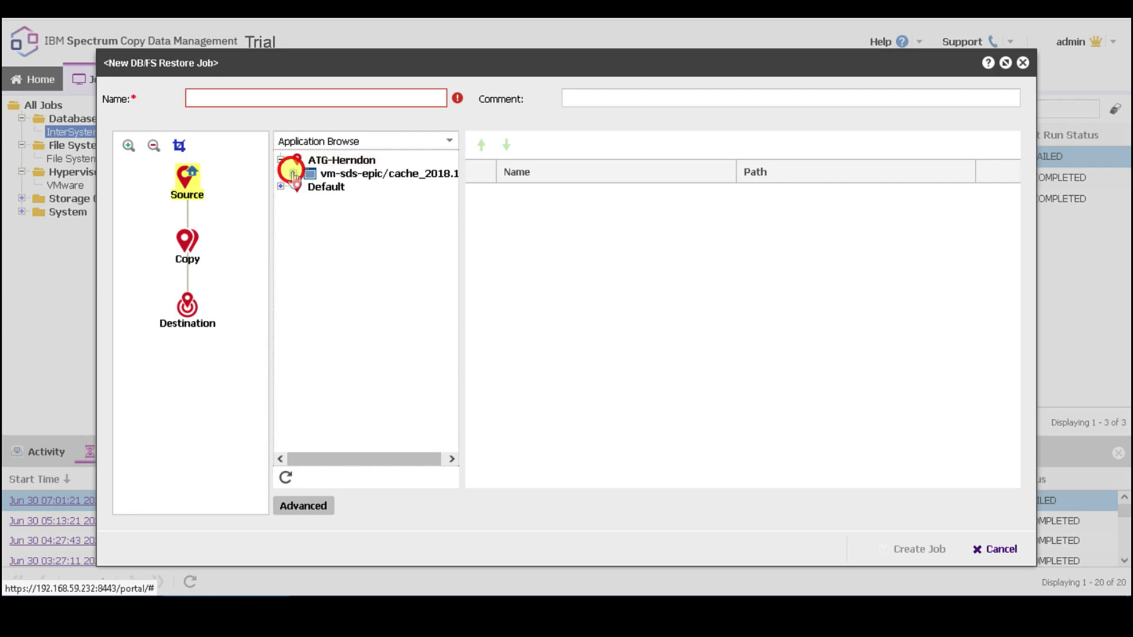
pyautogui.click(321, 186)
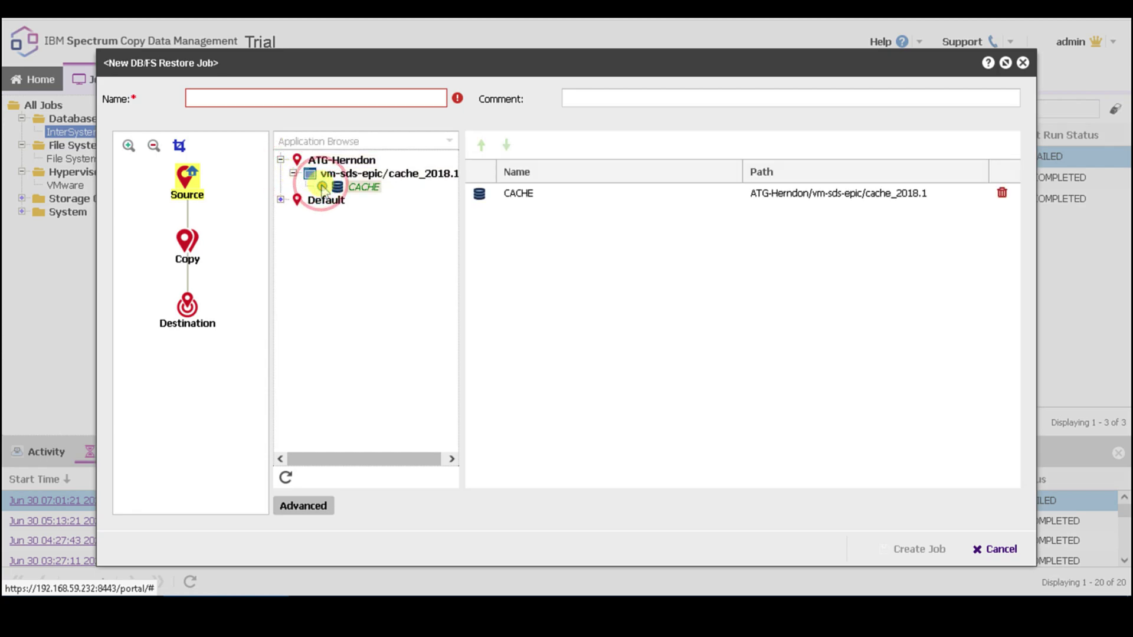
pyautogui.click(484, 194)
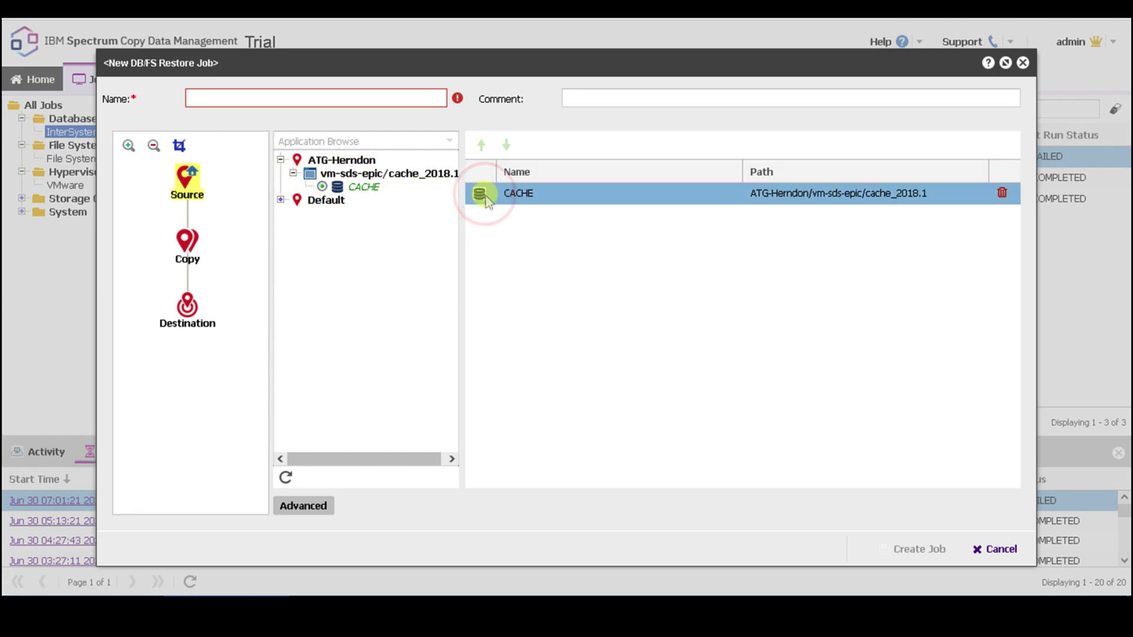
pyautogui.click(190, 246)
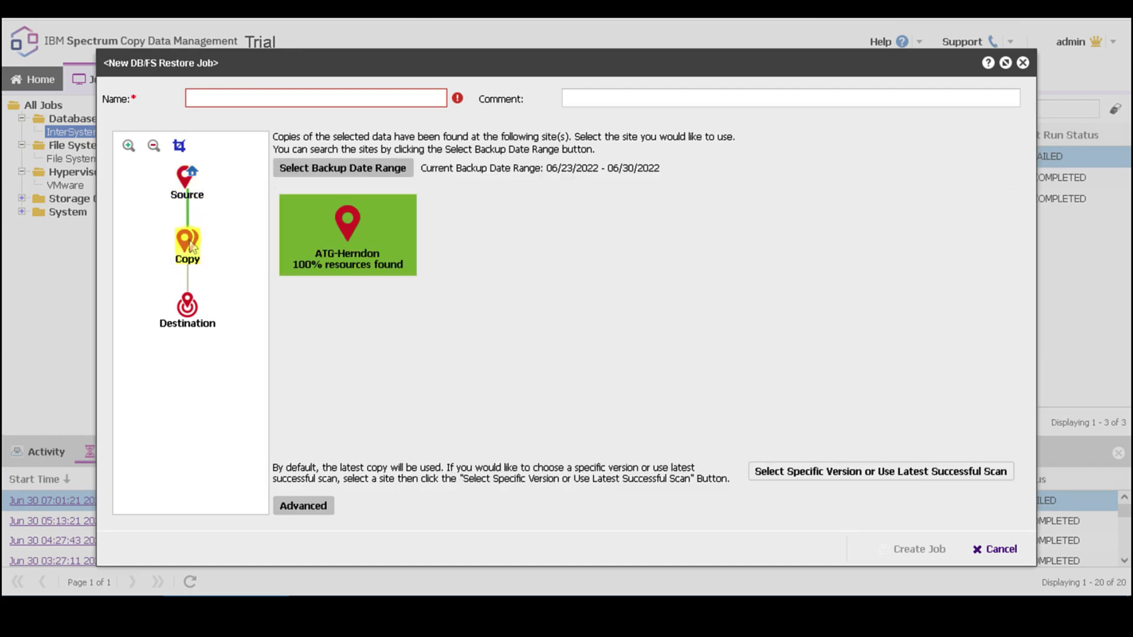
# Step: Choose the specific Jun 30 07:02:29 2022 version as the copy for the CACHE database and approve using that snapshot
pyautogui.click(782, 472)
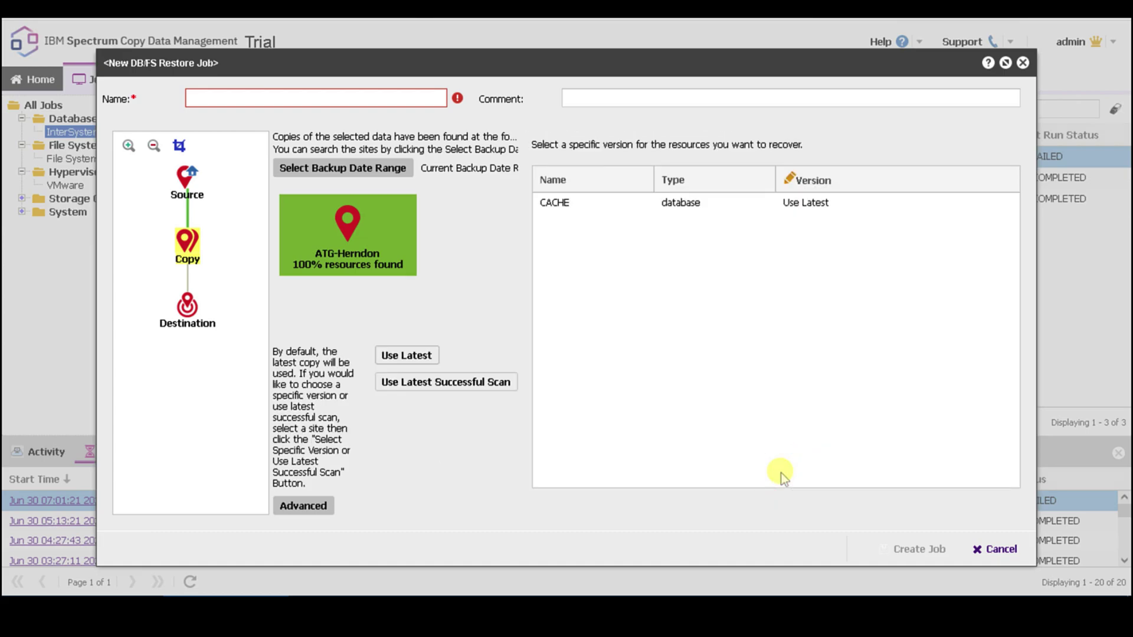
pyautogui.click(444, 361)
pyautogui.press('Tab')
pyautogui.click(814, 211)
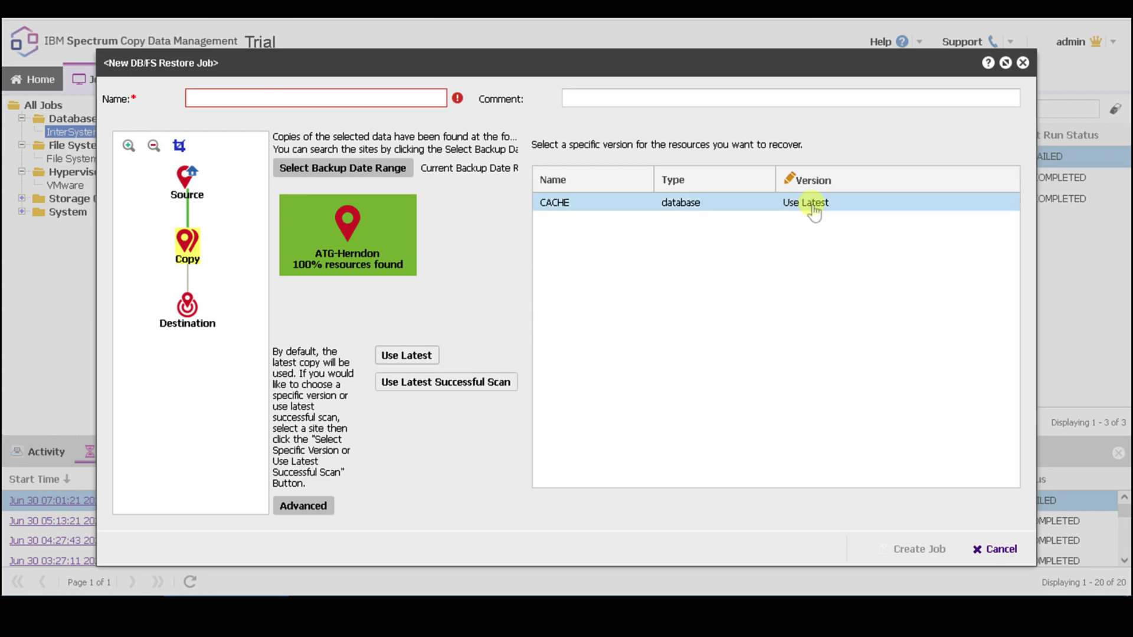
pyautogui.click(814, 208)
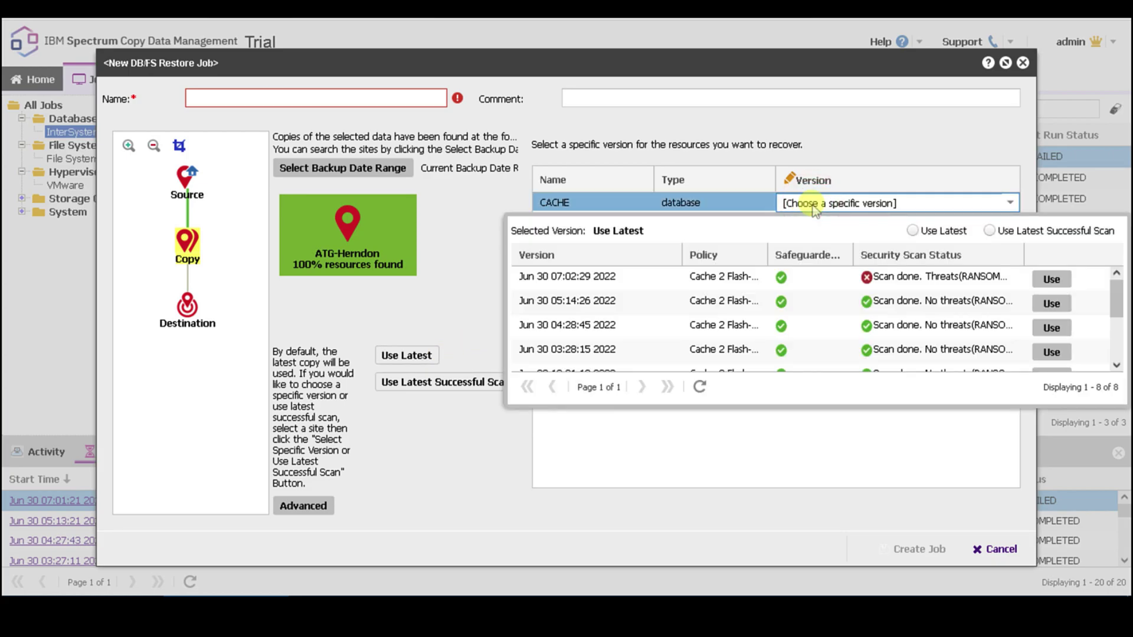
pyautogui.click(1010, 302)
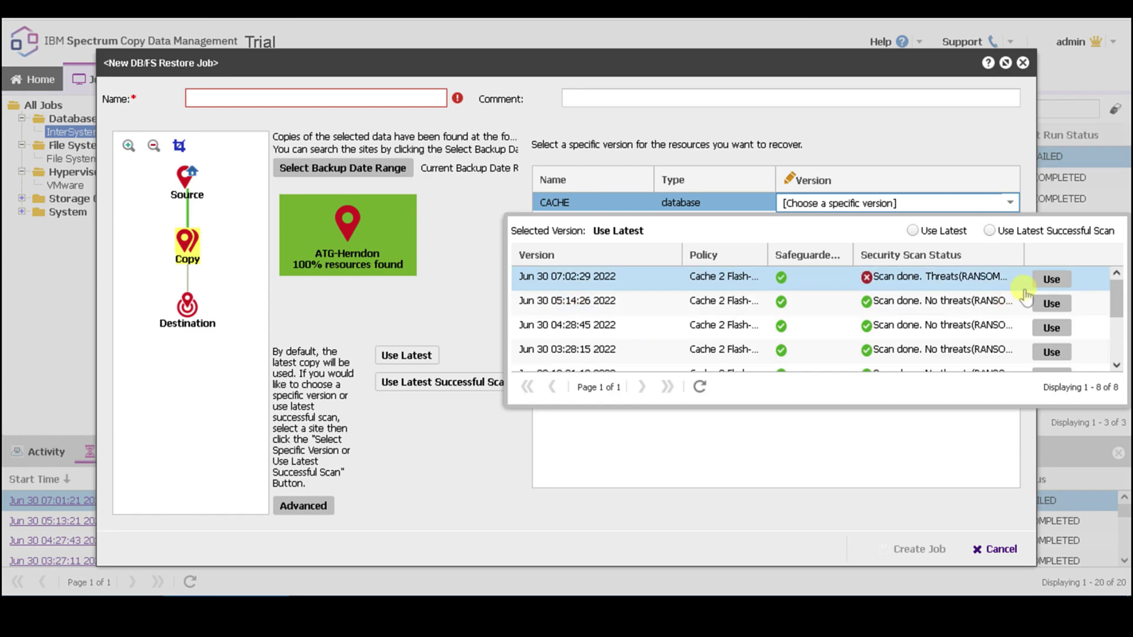
pyautogui.click(1049, 281)
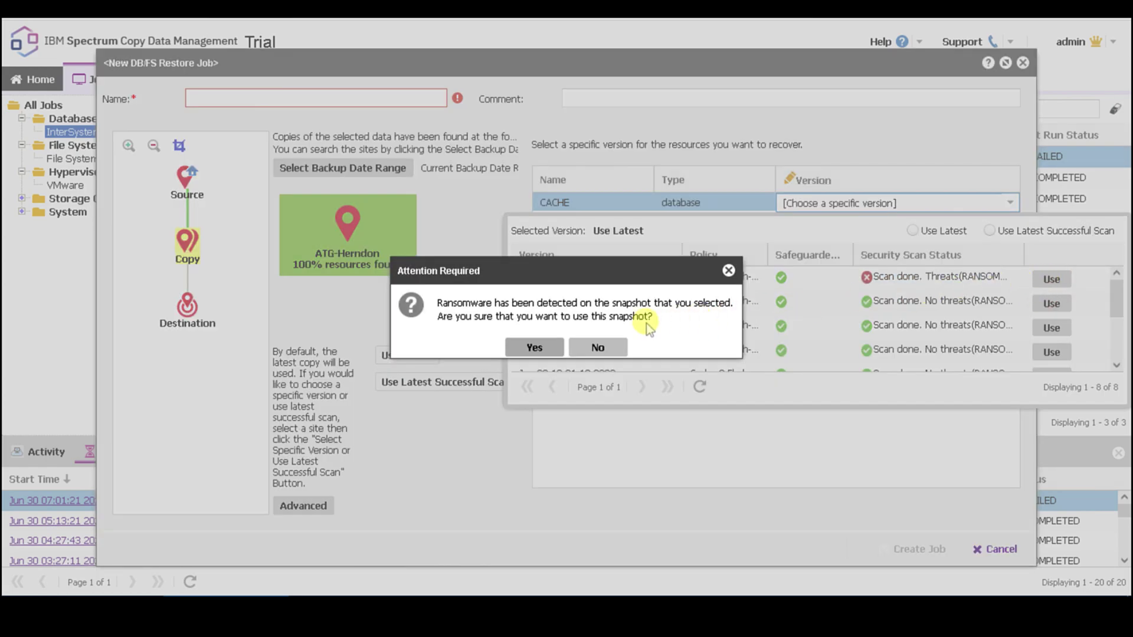
pyautogui.moveTo(581, 302); pyautogui.dragTo(731, 303)
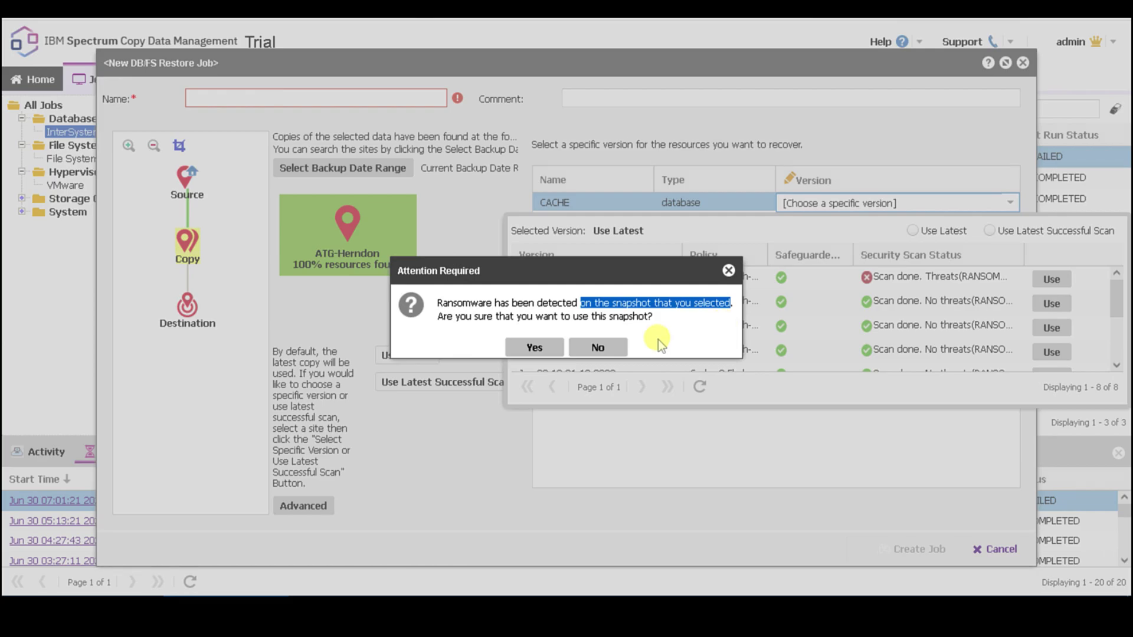
pyautogui.click(540, 348)
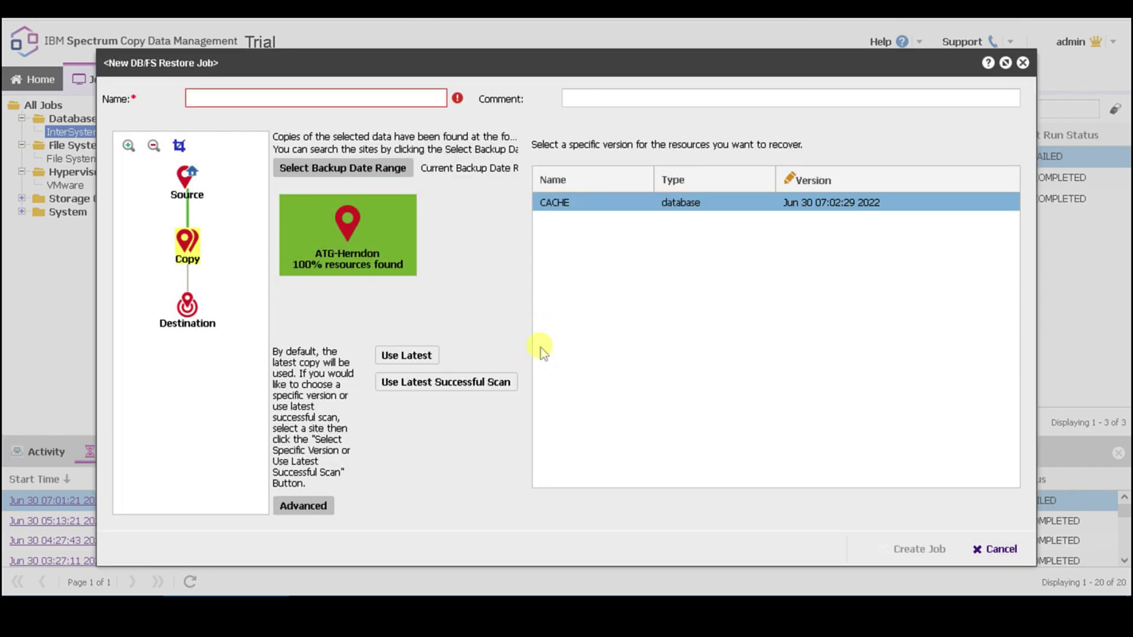
# Step: Set vm-sds-epic-restore/cache_2018.1 at ATG-Herndon as the restore destination
pyautogui.click(188, 306)
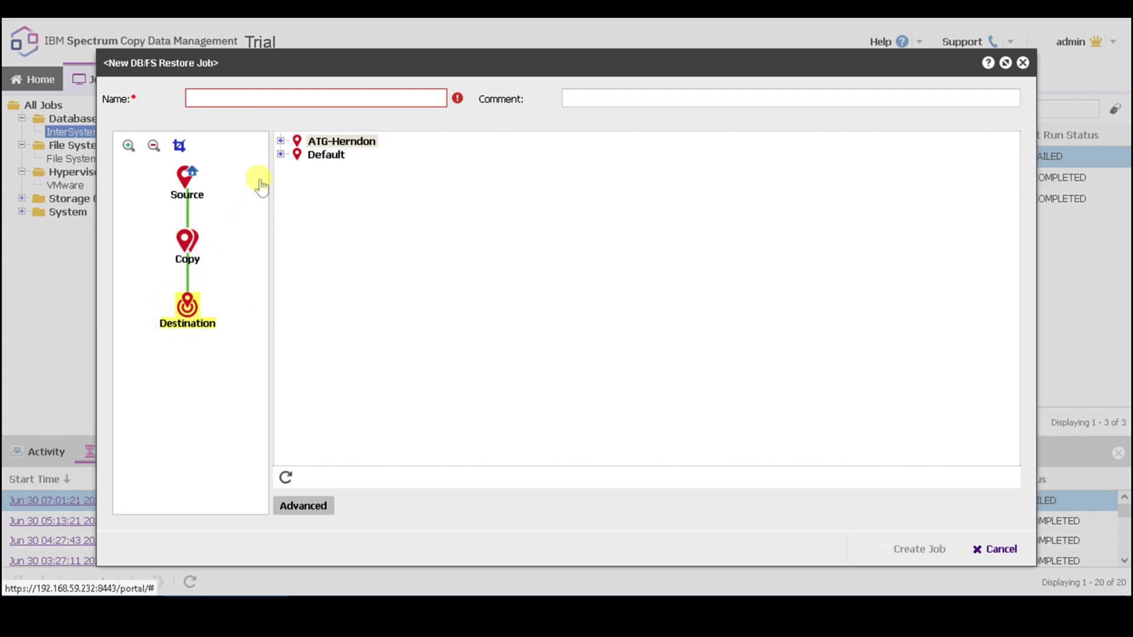
pyautogui.click(280, 141)
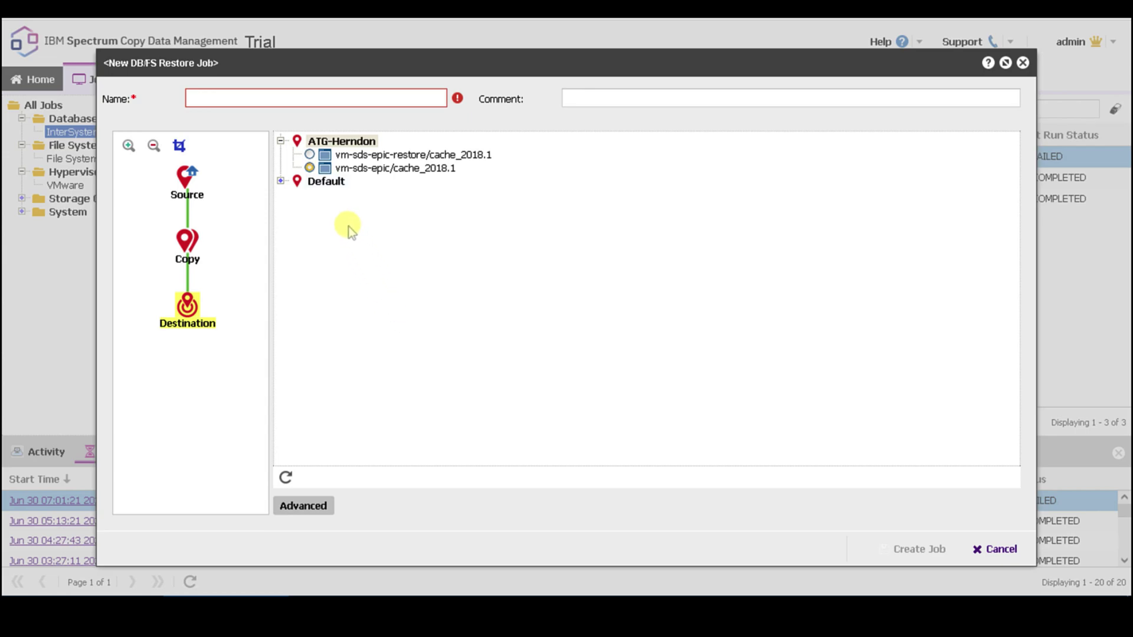
pyautogui.click(310, 154)
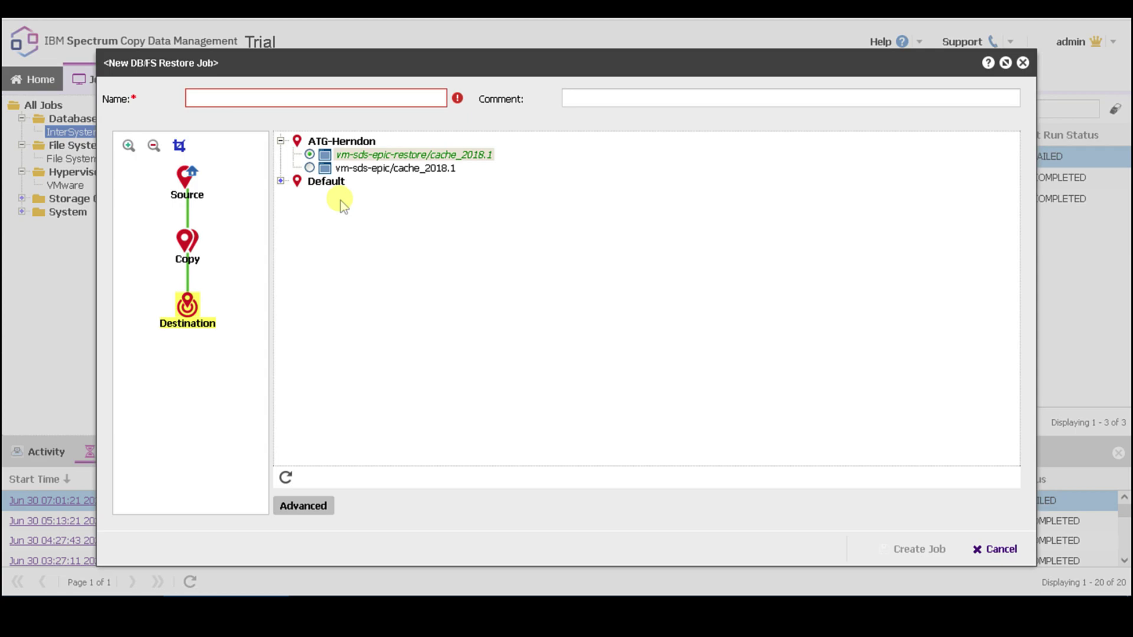
# Step: Name the restore job PepeL and create it
pyautogui.click(397, 95)
pyautogui.write('Pepep')
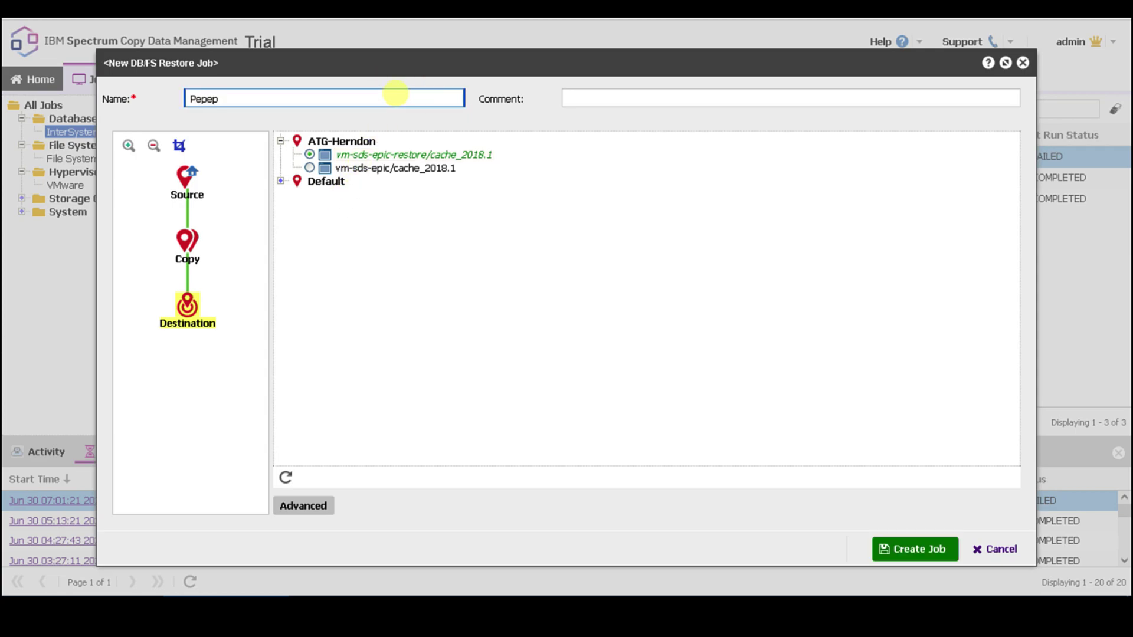
pyautogui.press('BackSpace')
pyautogui.write('L')
pyautogui.click(928, 544)
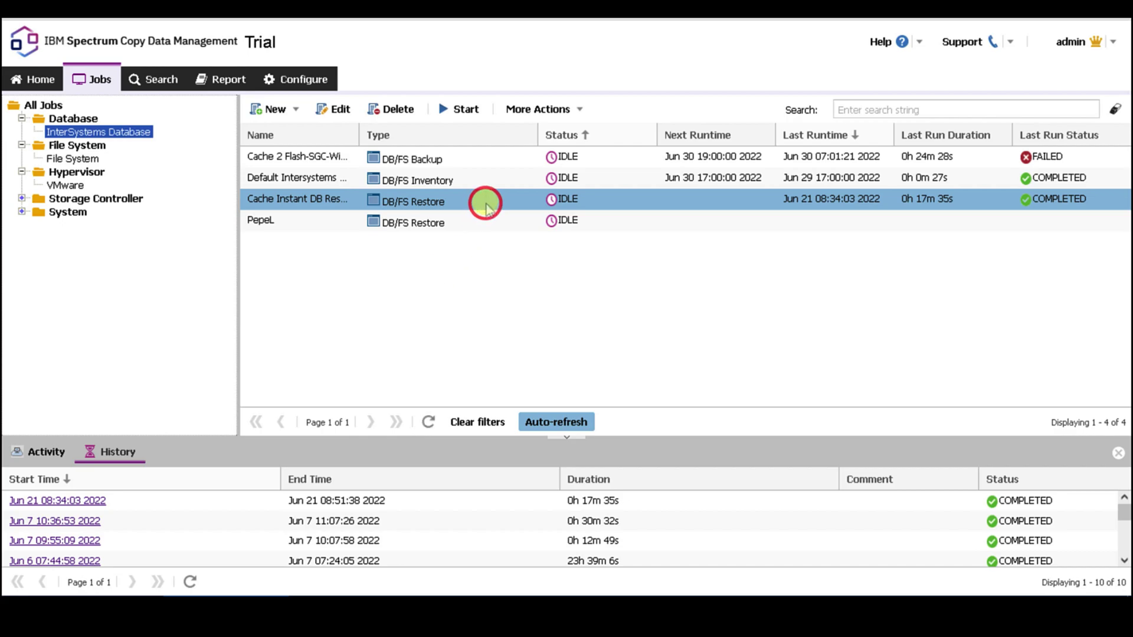
# Step: Start the existing Cache Instant DB Restore job and examine the tasks and log of its active run
pyautogui.click(468, 109)
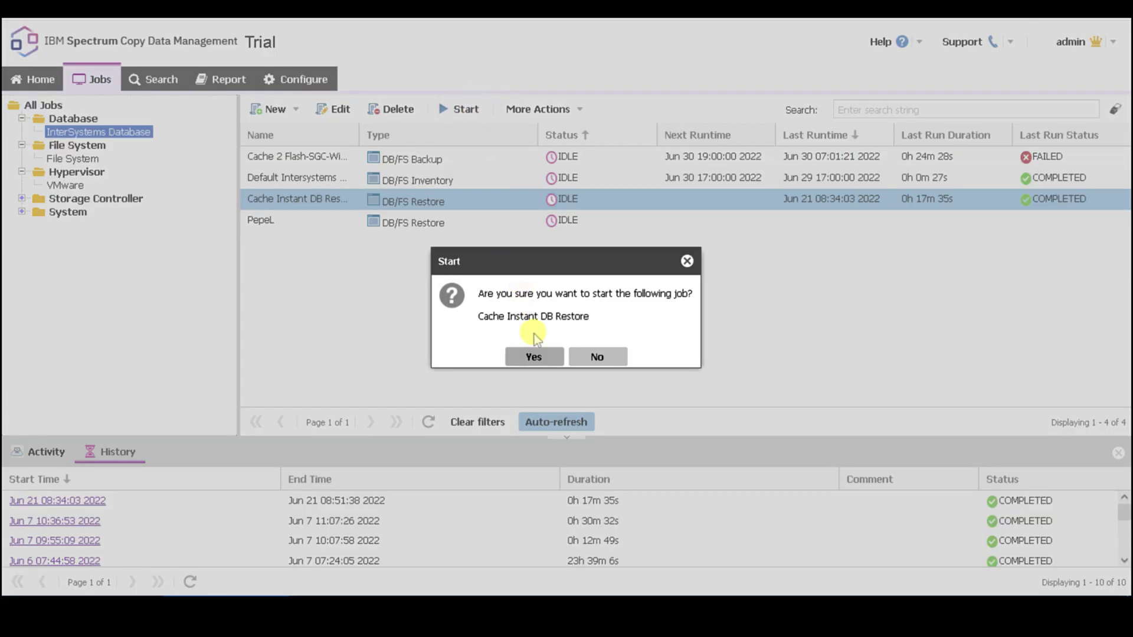
pyautogui.click(537, 356)
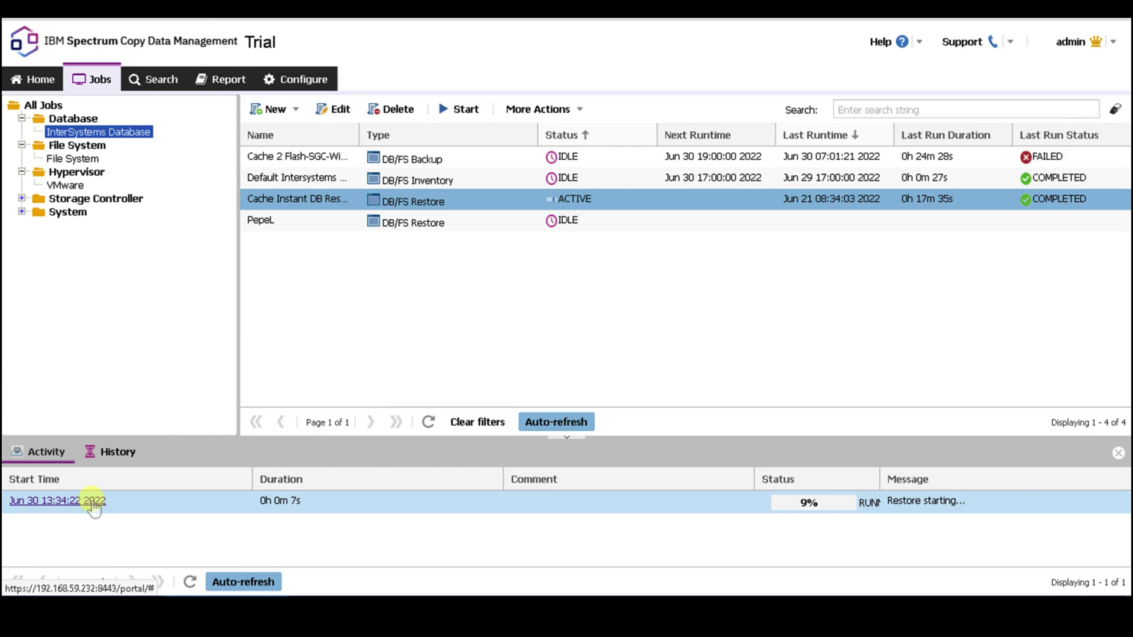
pyautogui.click(92, 503)
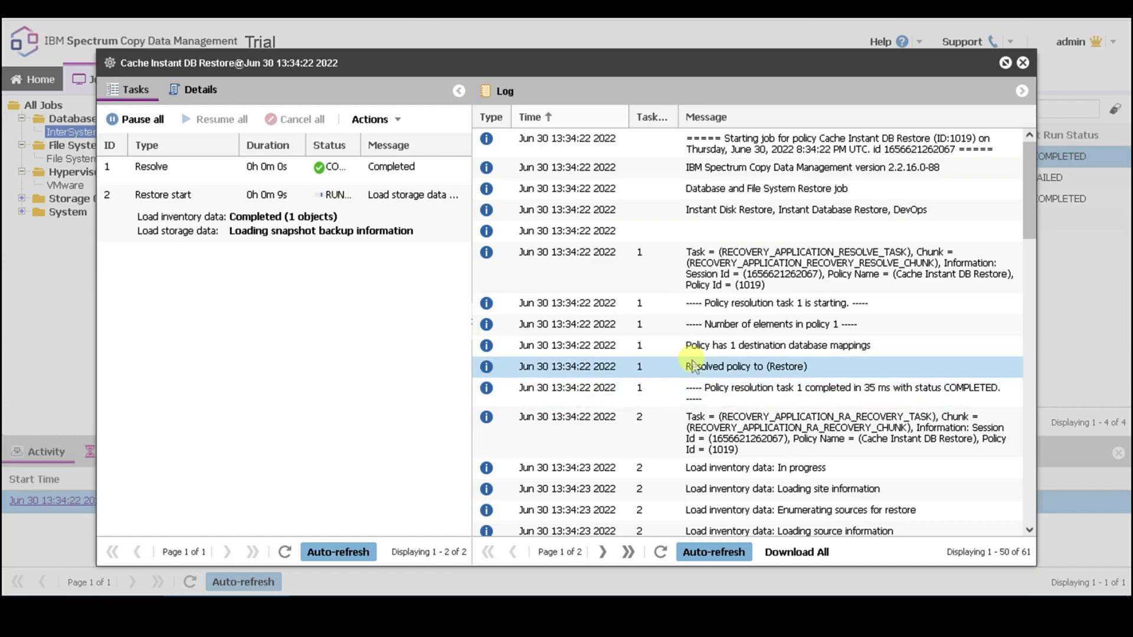
pyautogui.scroll(-7, 692, 366)
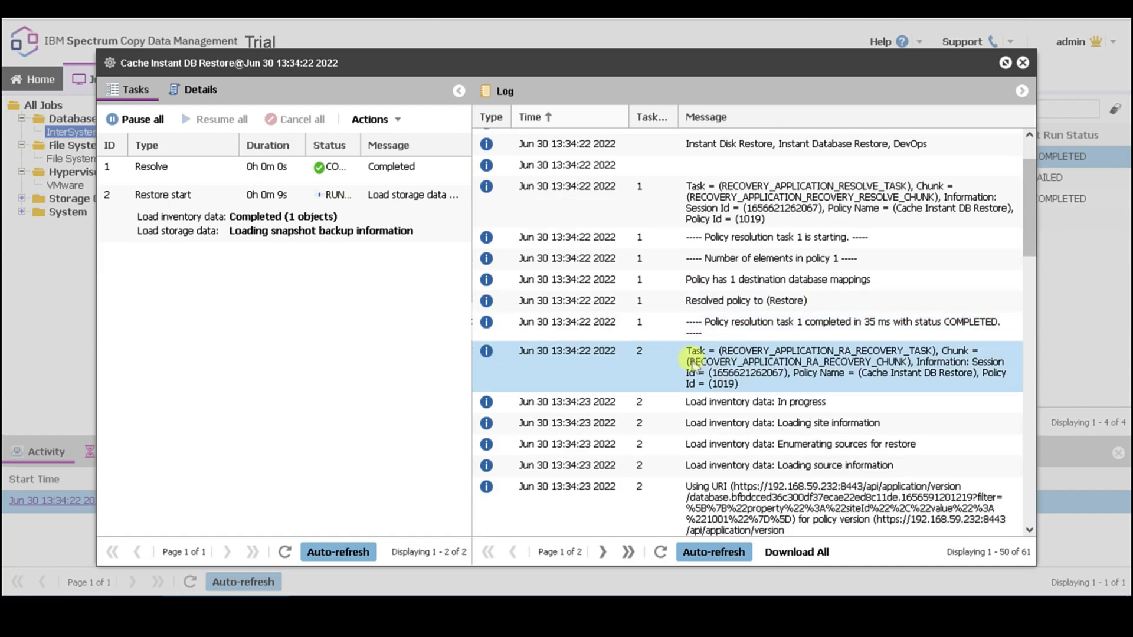